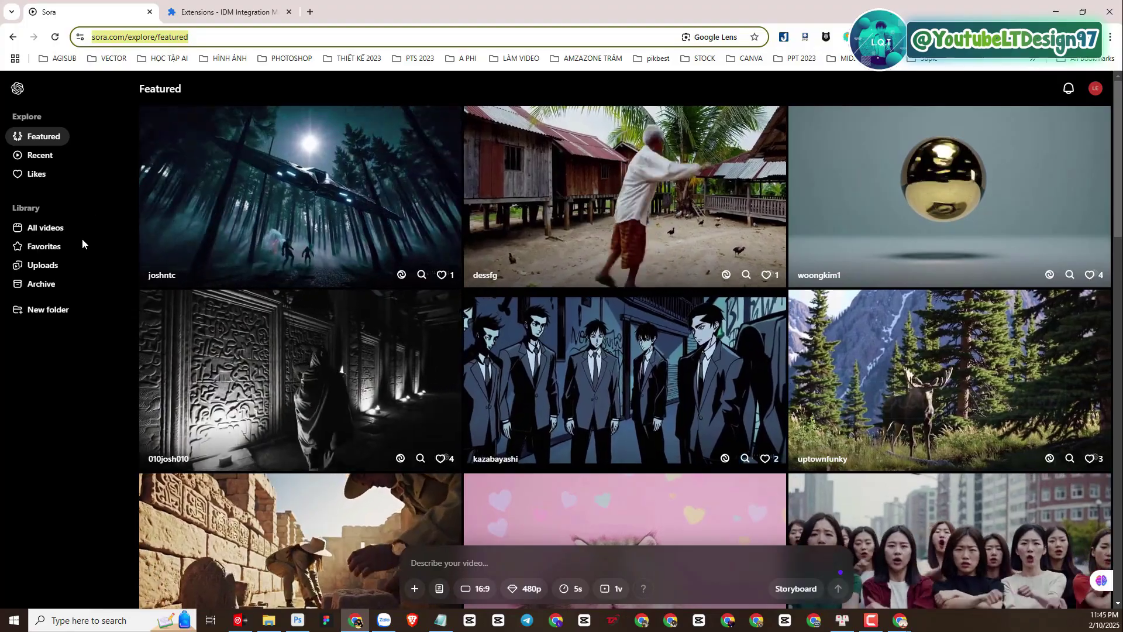
pyautogui.scroll(-10, 740, 258)
pyautogui.scroll(-10, 781, 252)
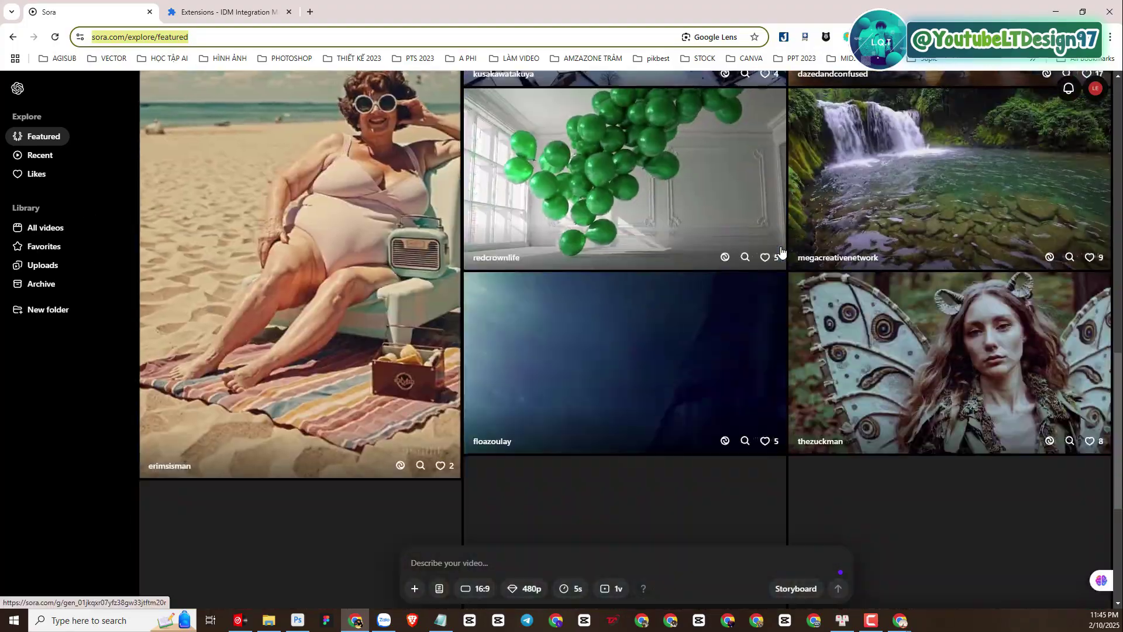
pyautogui.scroll(8, 781, 252)
pyautogui.scroll(5, 781, 252)
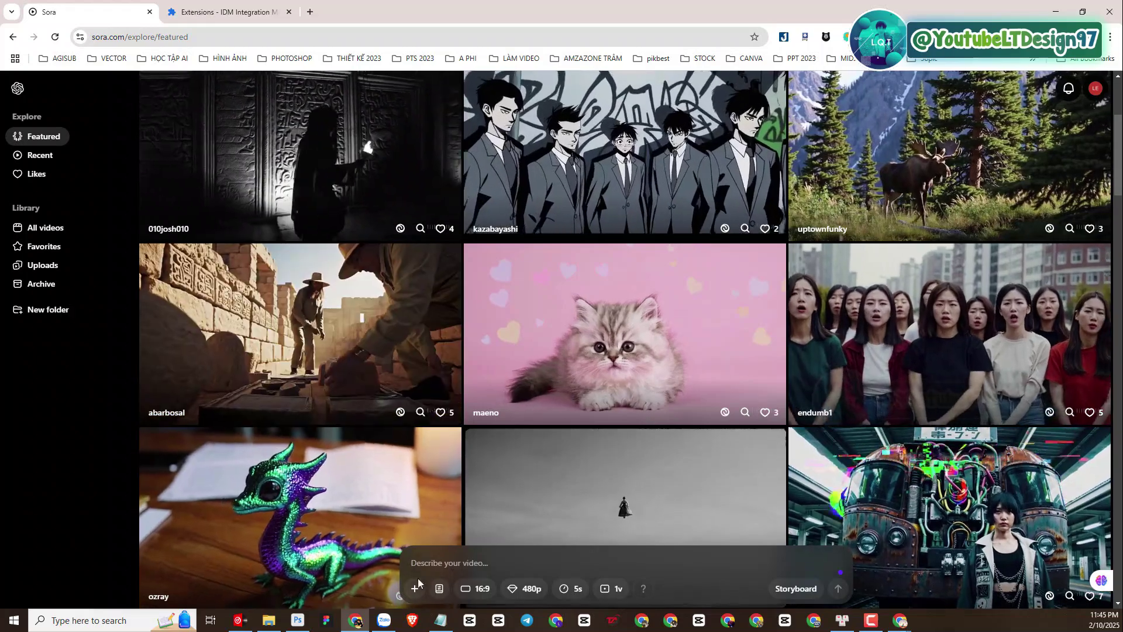
# Start uploading an image or video and accept the media upload agreement with all four items checked
pyautogui.click(416, 590)
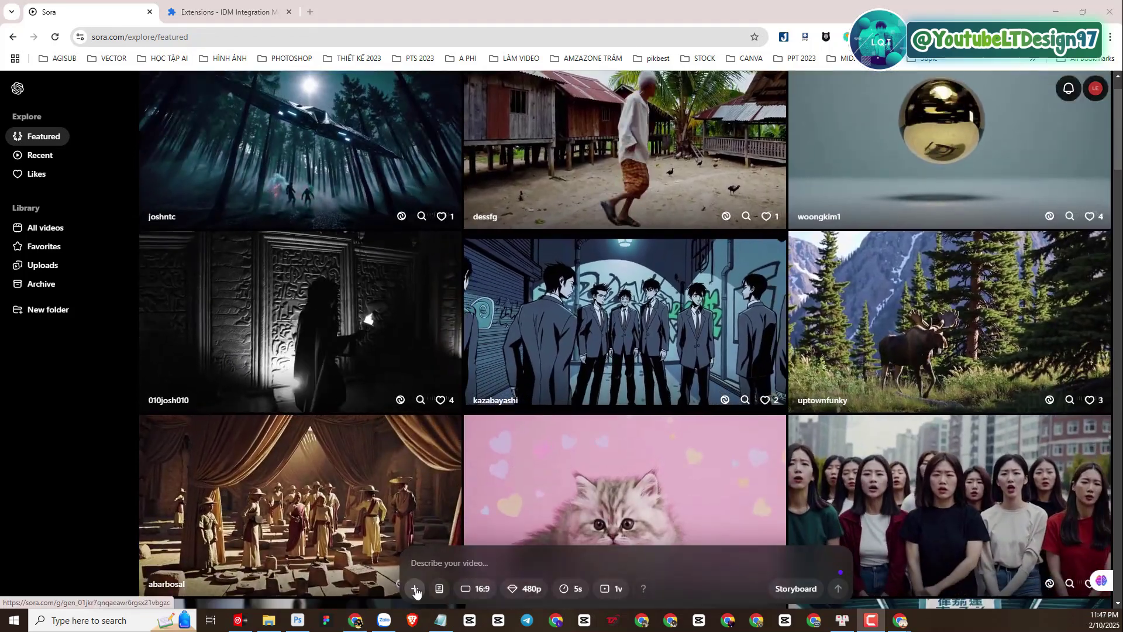
pyautogui.click(419, 589)
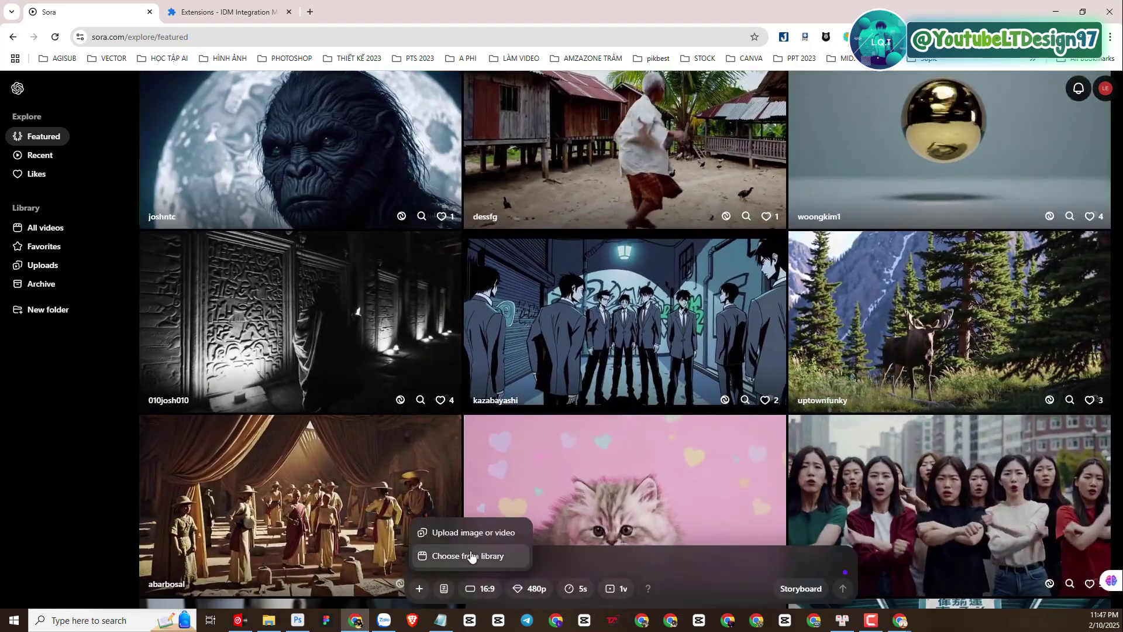
pyautogui.click(462, 534)
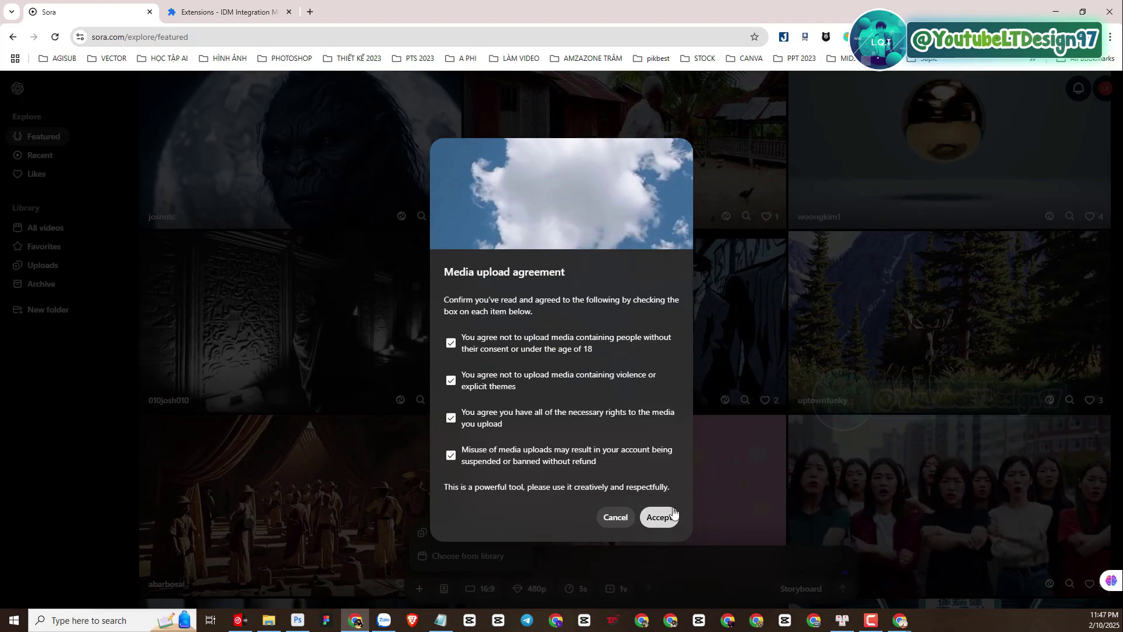
pyautogui.click(660, 517)
pyautogui.click(663, 441)
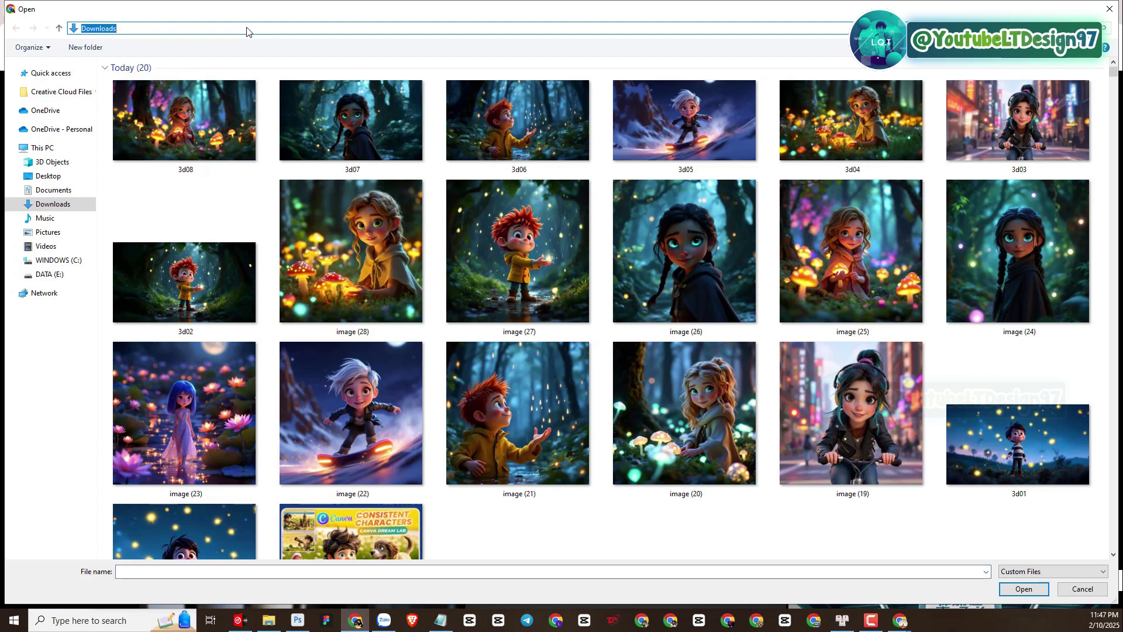
# Upload the 3d02 image from the DATA (E:) 2025\01\25 folder and generate a 16:9, 480p, 5-second video from it without a prompt
pyautogui.press('Return')
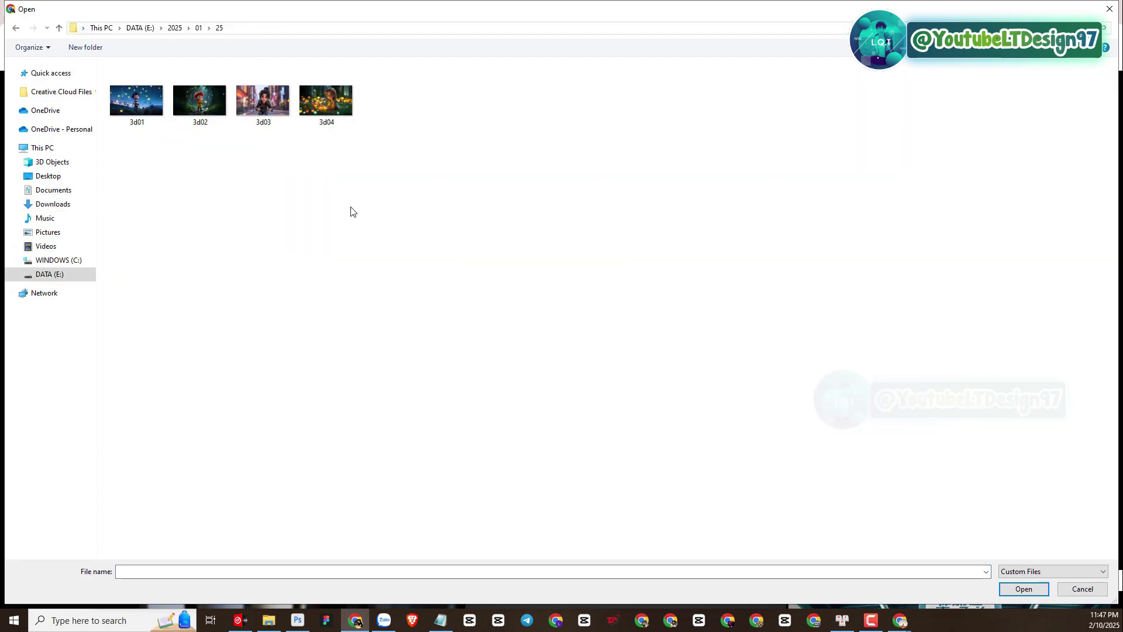
pyautogui.click(523, 215)
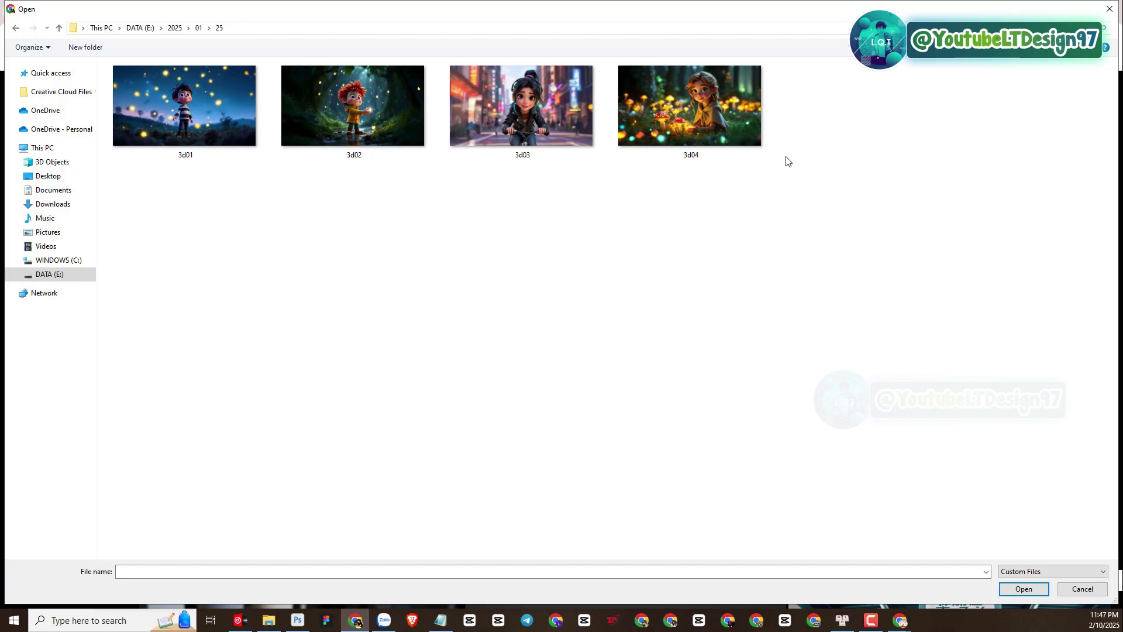
pyautogui.doubleClick(368, 128)
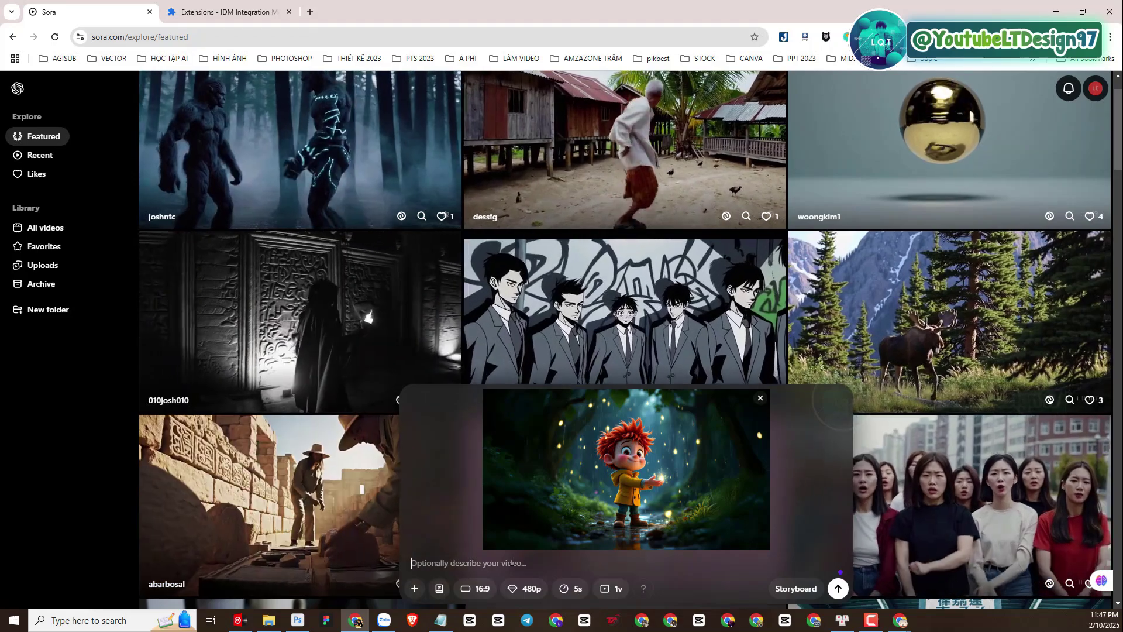
pyautogui.click(838, 588)
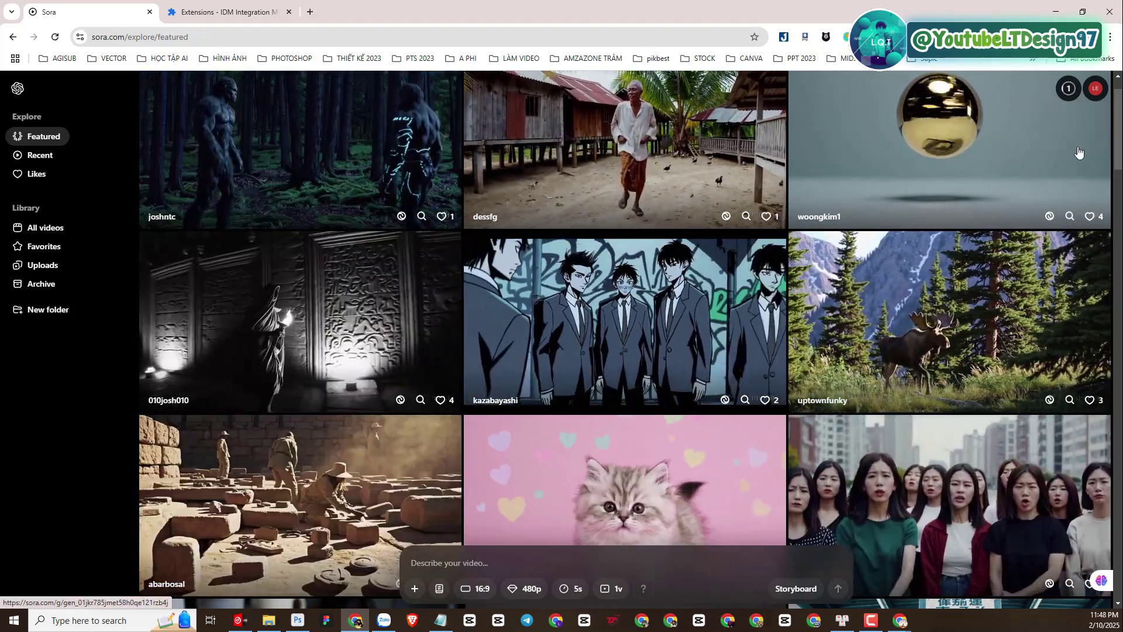
# Check the activity list for the new video and set the output resolution to 720p
pyautogui.click(1069, 88)
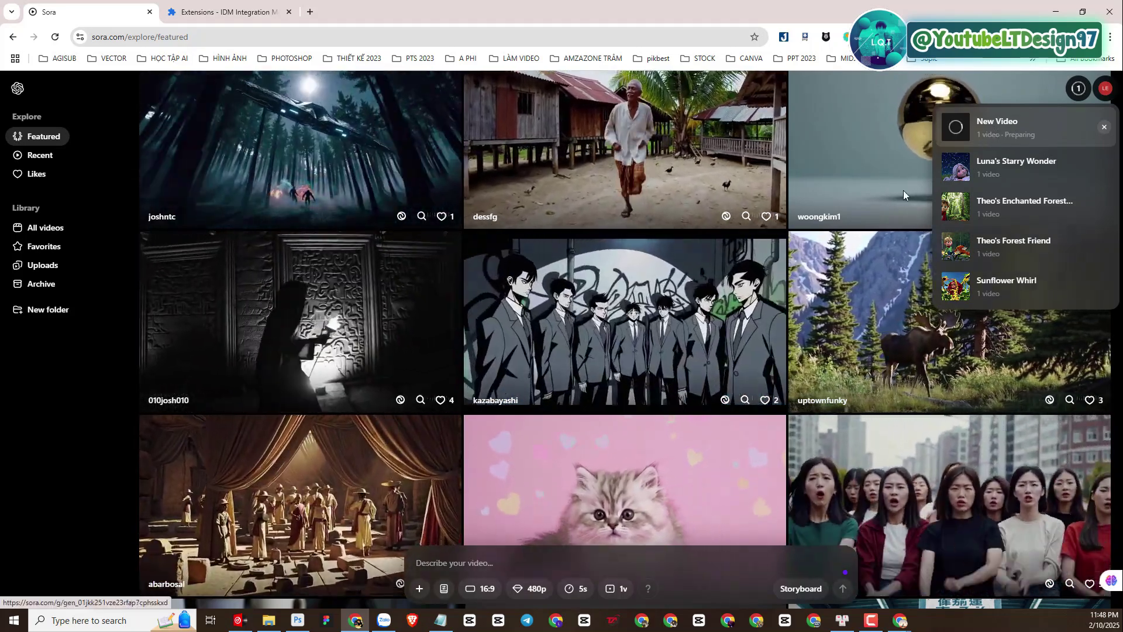
pyautogui.click(420, 590)
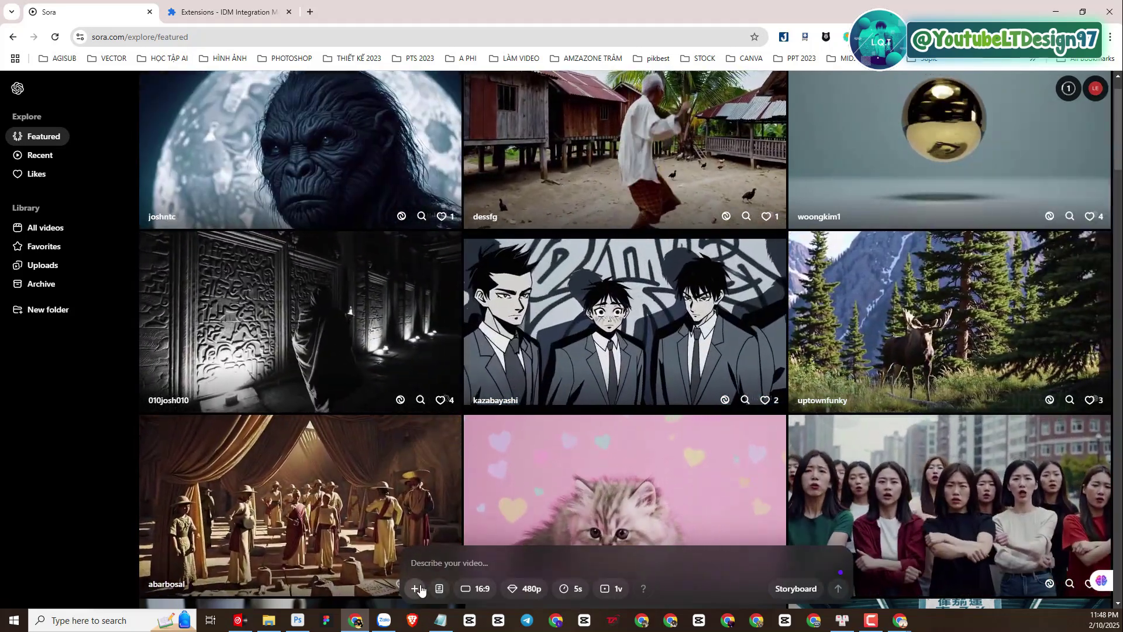
pyautogui.click(420, 590)
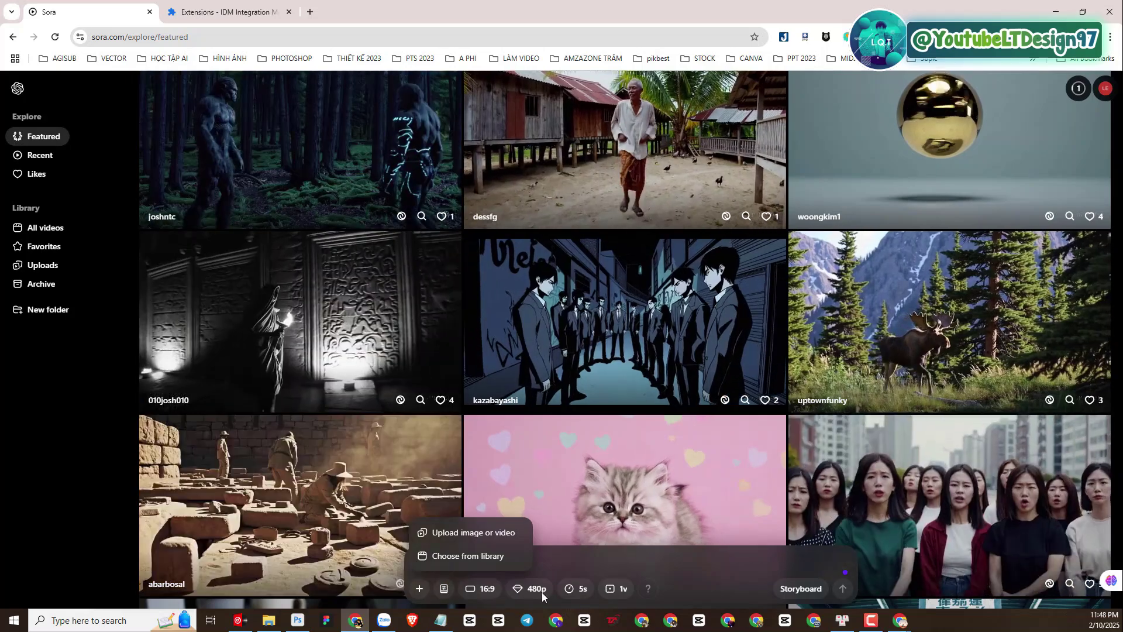
pyautogui.click(542, 593)
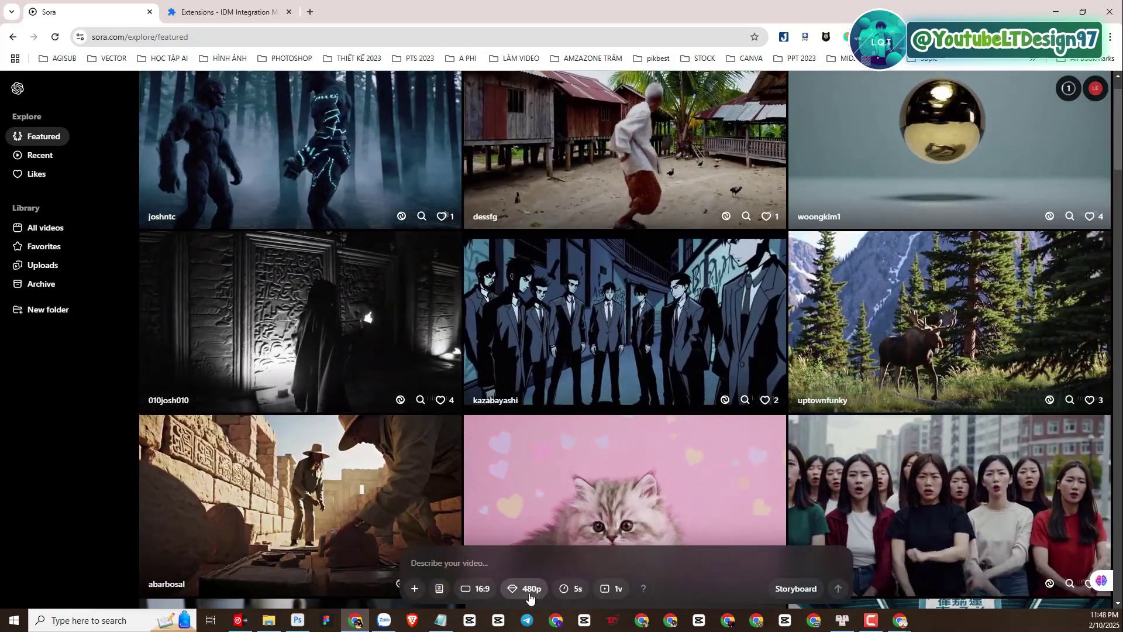
pyautogui.click(541, 590)
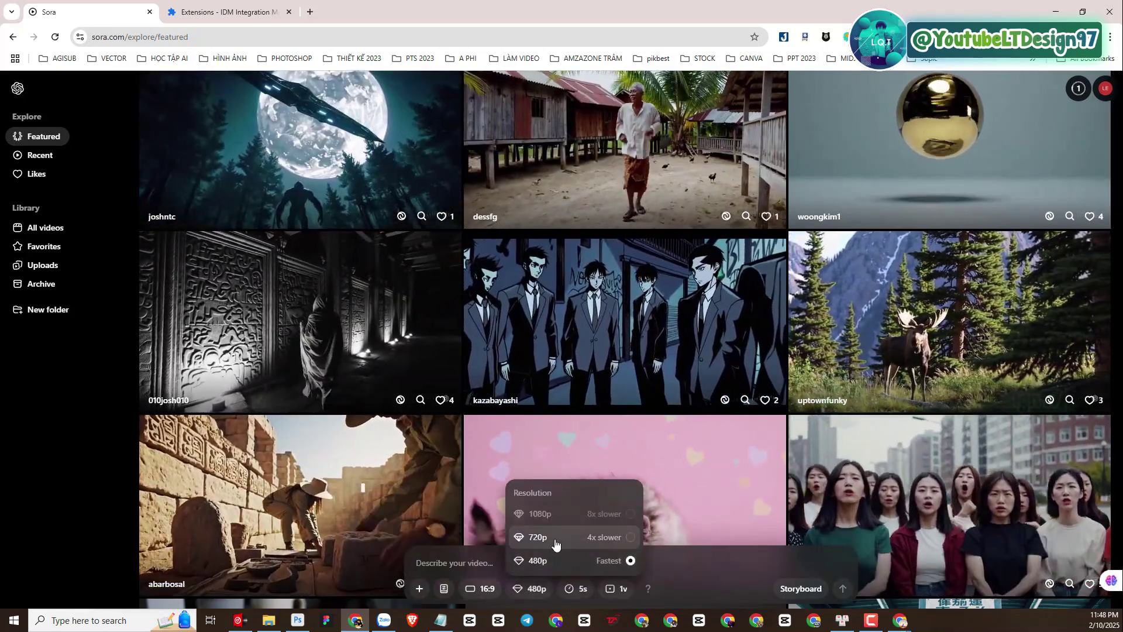
pyautogui.click(538, 537)
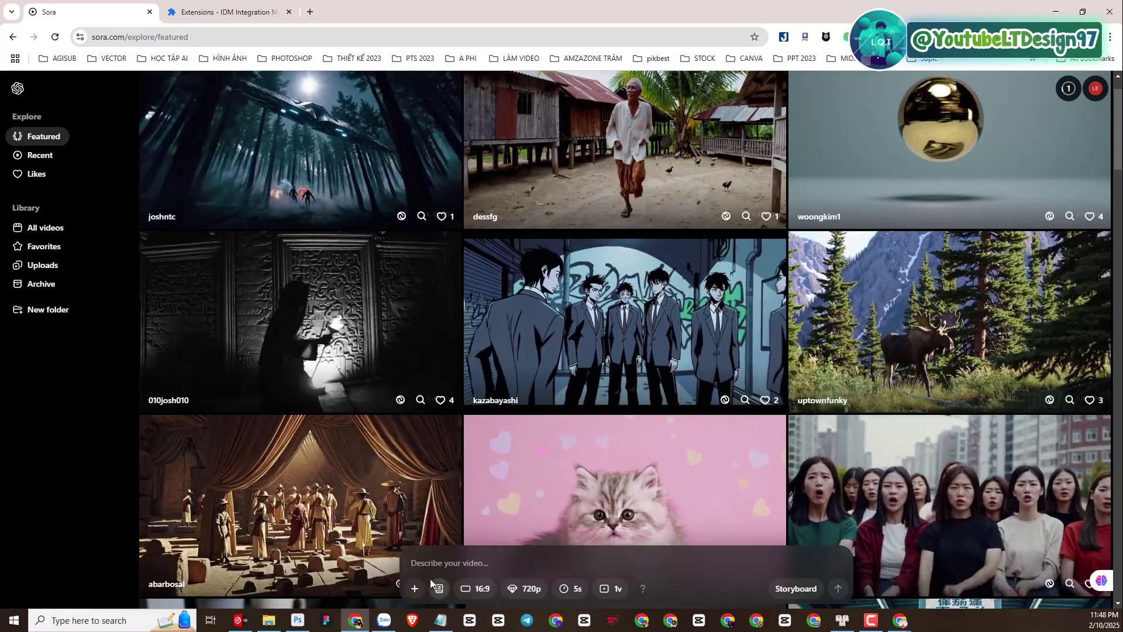
# Try to generate a 720p, 5-second video from the re-uploaded 3d02 image without a prompt
pyautogui.click(415, 588)
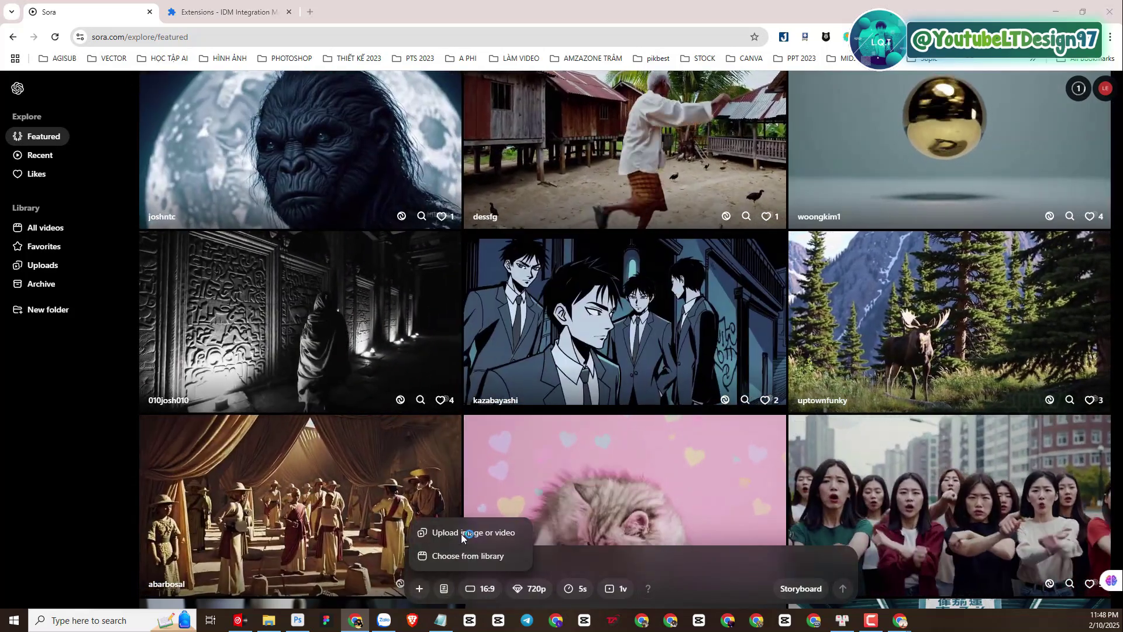
pyautogui.click(461, 535)
pyautogui.doubleClick(389, 186)
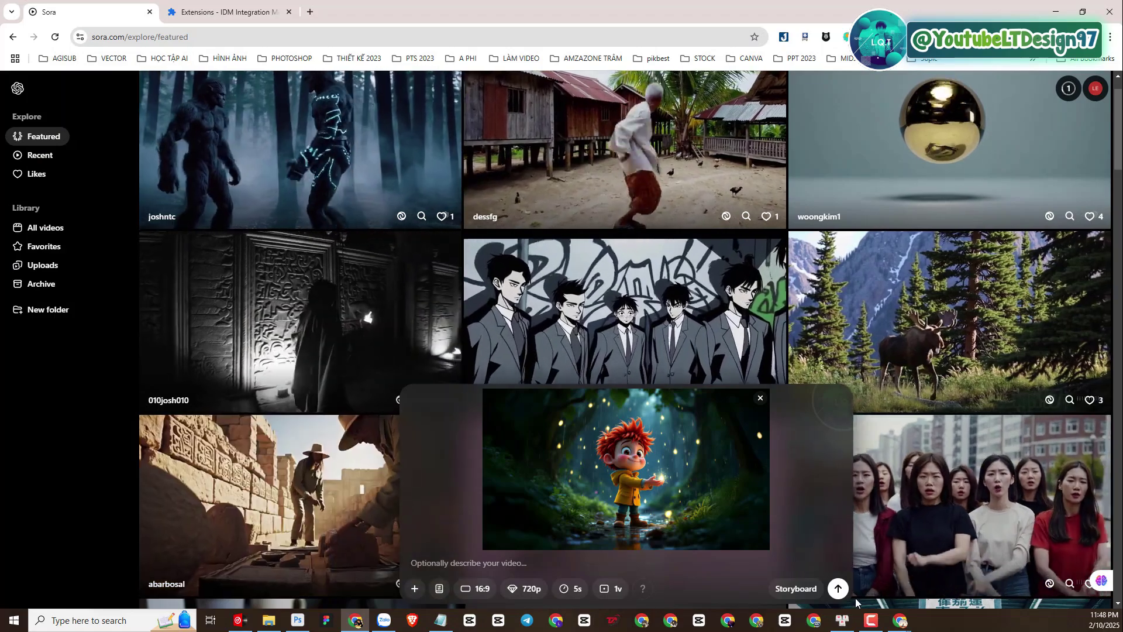
pyautogui.click(837, 591)
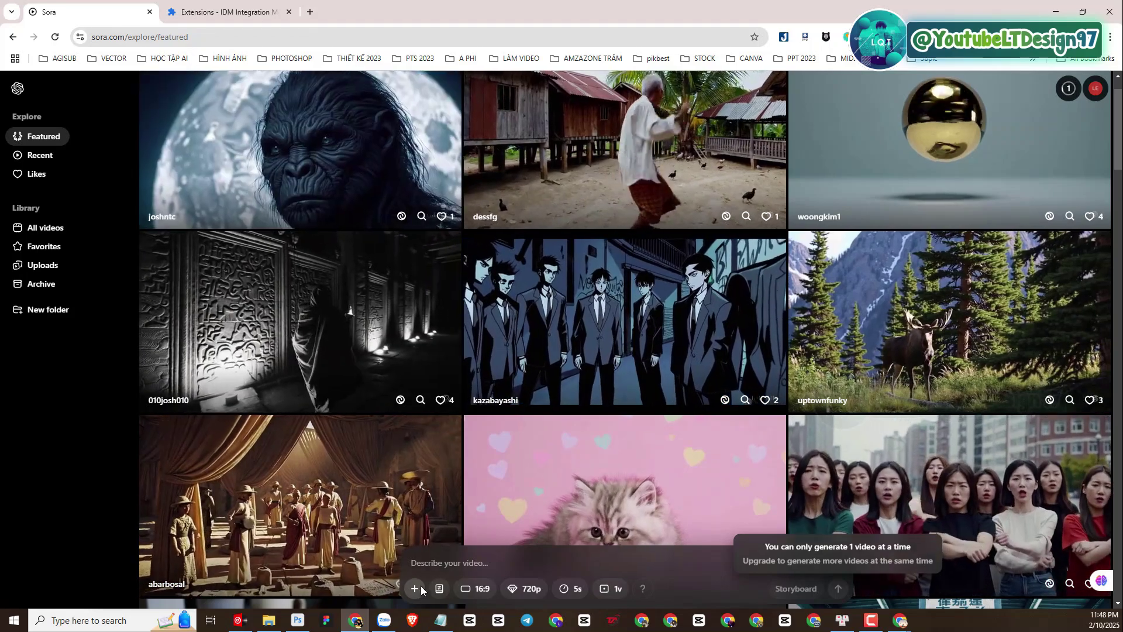
# Upload the 3d04 image for a new video and consult its prompt in the "3D Pixar animation" browser window
pyautogui.click(419, 589)
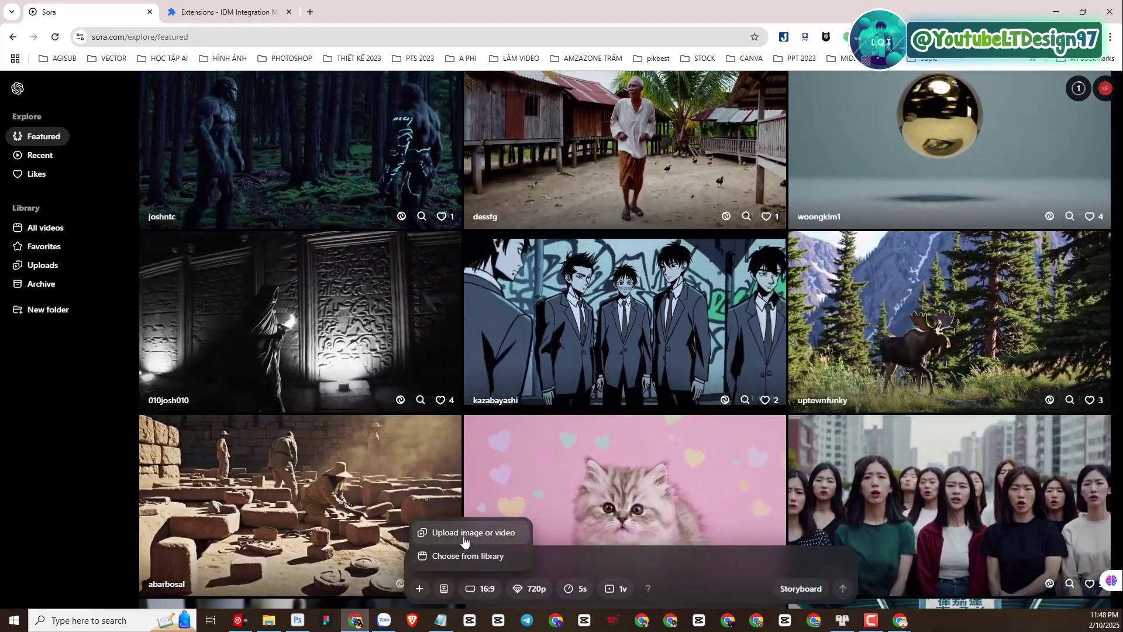
pyautogui.click(468, 534)
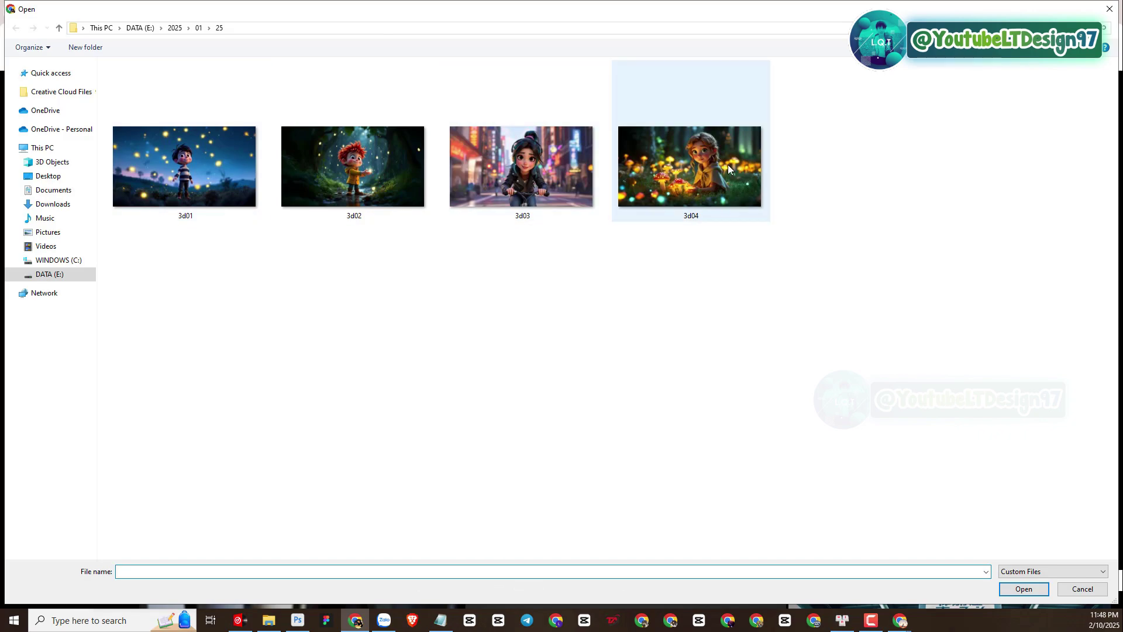
pyautogui.doubleClick(700, 169)
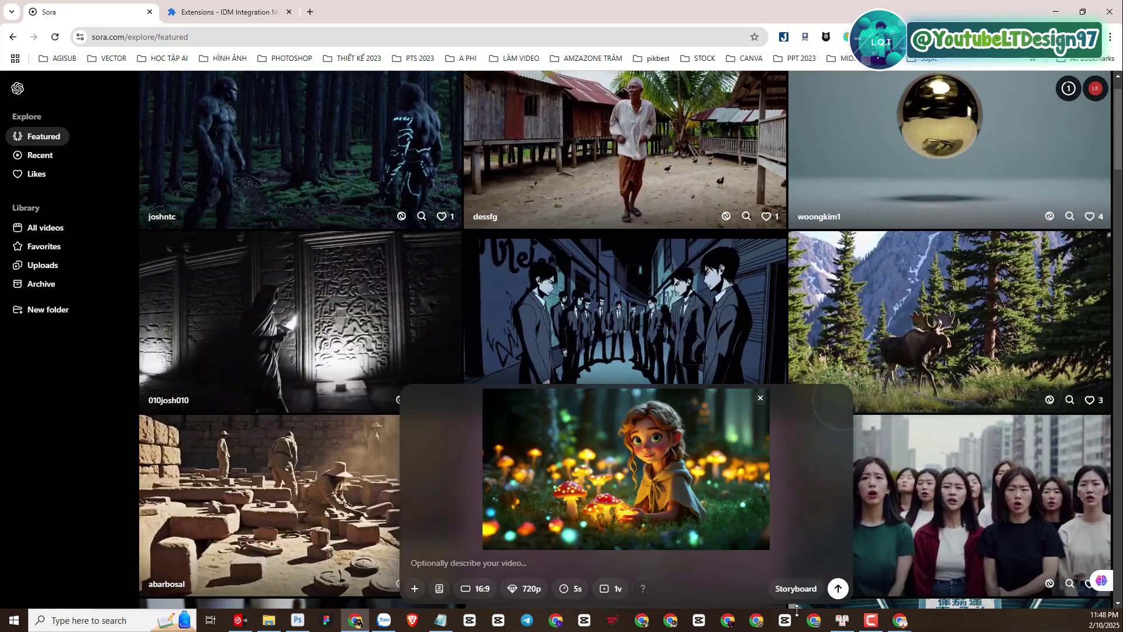
pyautogui.moveTo(900, 620)
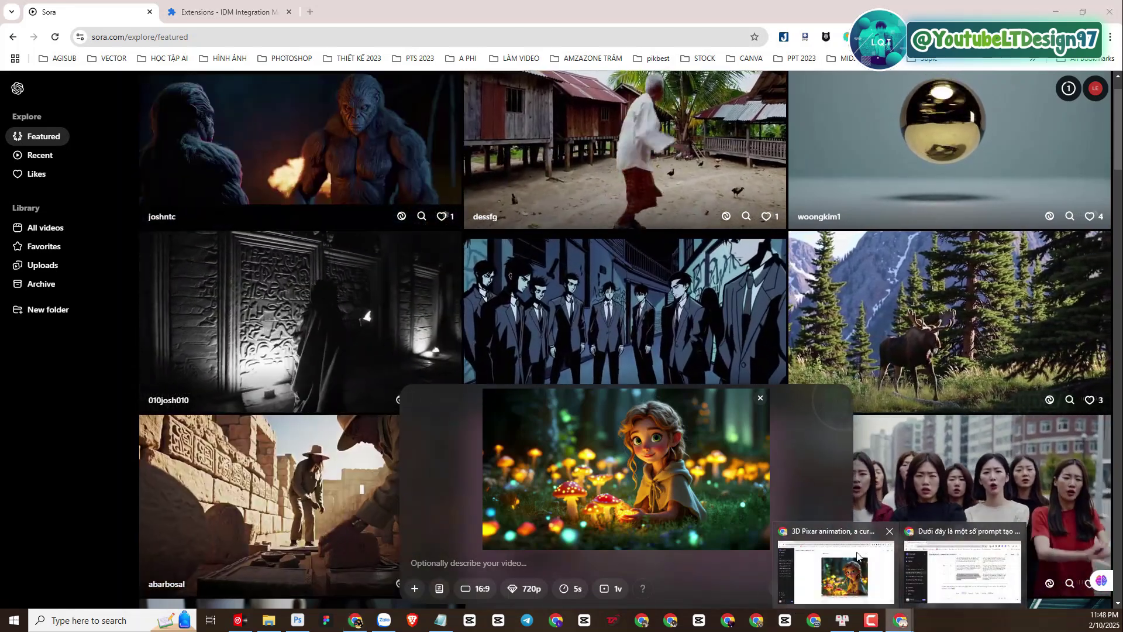
pyautogui.click(858, 557)
pyautogui.click(1056, 11)
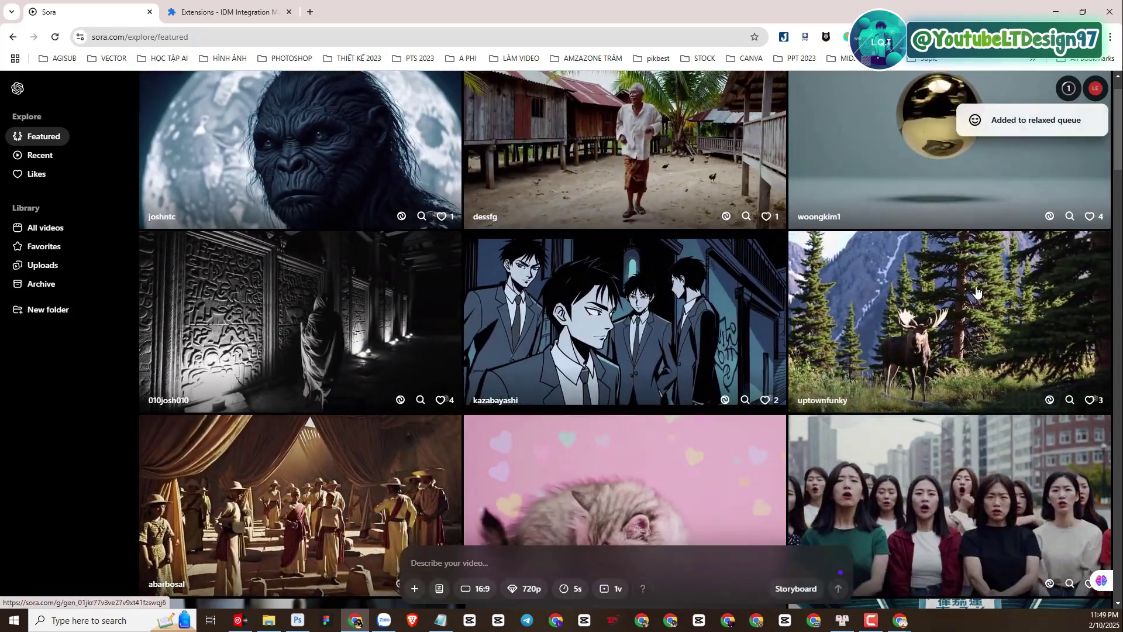
# Check the generation activity and upload the 3d01 image as the source for another 720p video
pyautogui.click(1066, 90)
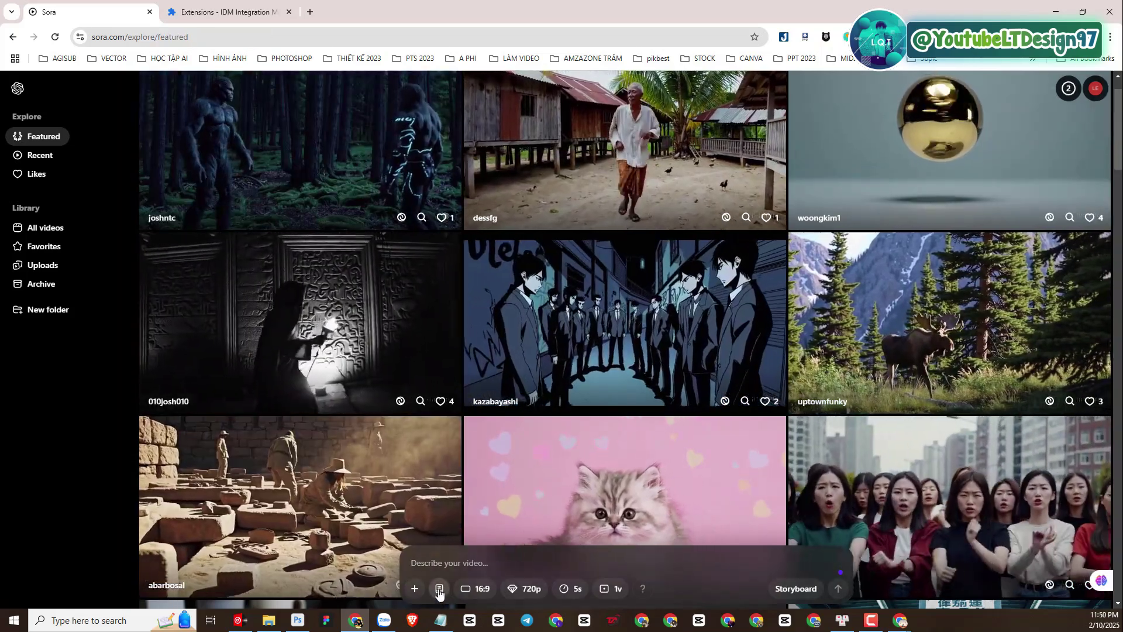
pyautogui.click(415, 589)
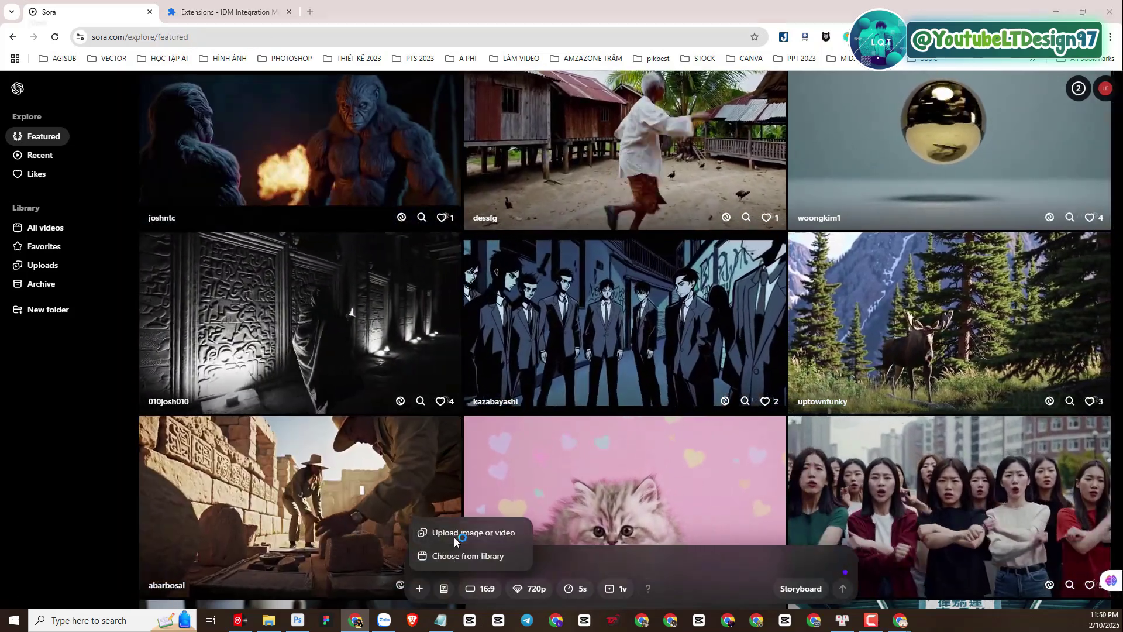
pyautogui.click(455, 534)
pyautogui.doubleClick(221, 173)
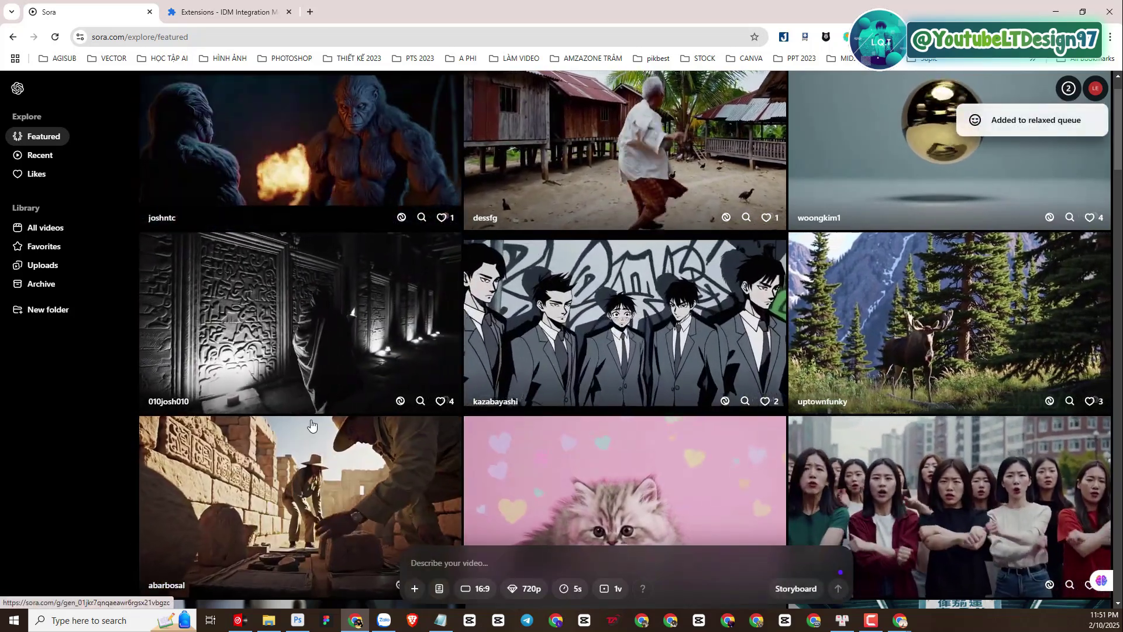
# Upload the 3d03 image and try to generate a 720p video with the prompt "she riding a bike through a bustling city"
pyautogui.click(416, 590)
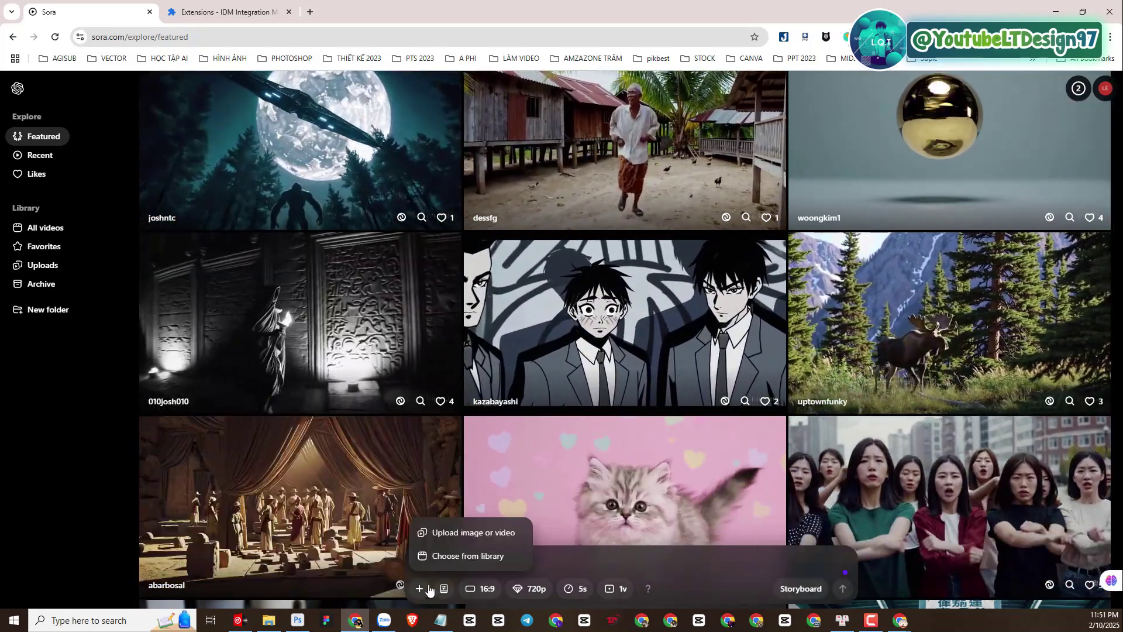
pyautogui.click(468, 533)
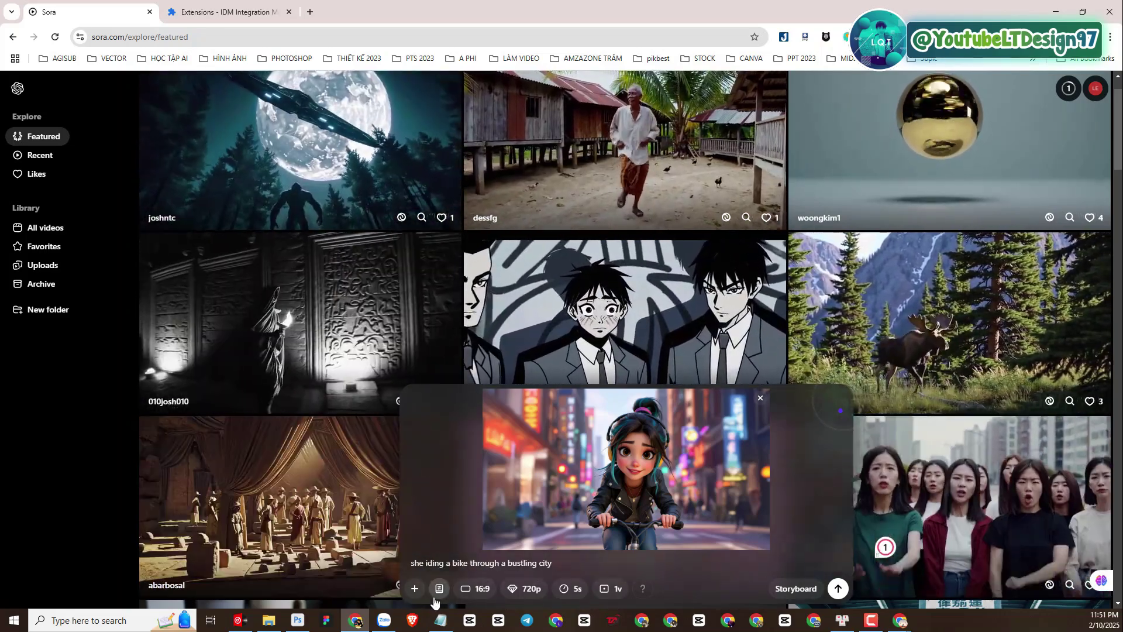
pyautogui.hotkey('ctrl', 'a')
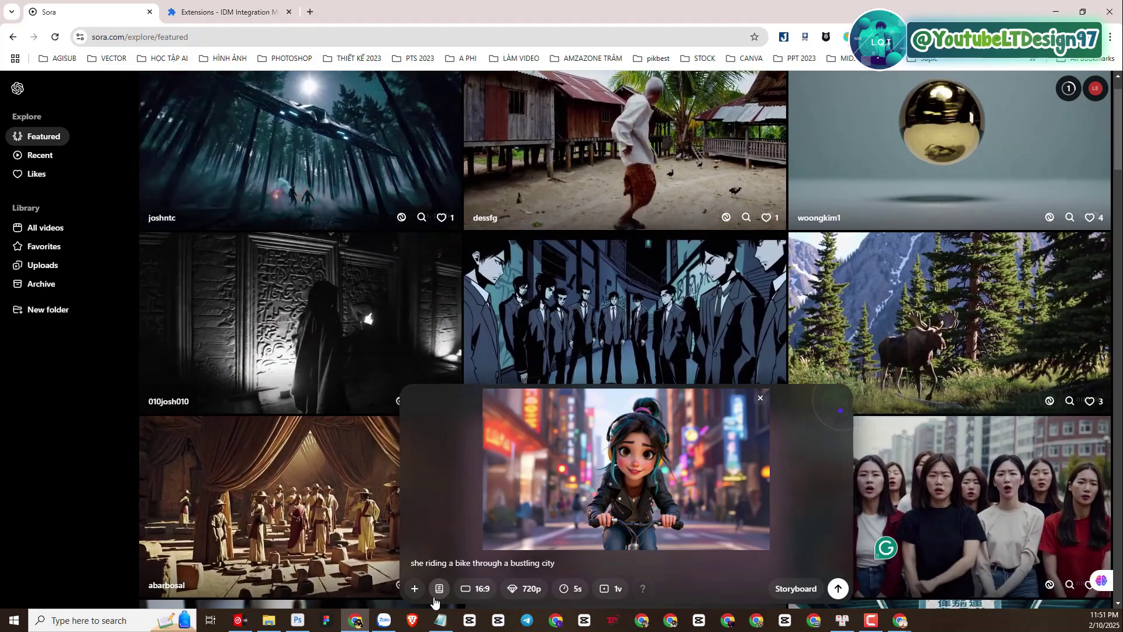
pyautogui.click(838, 589)
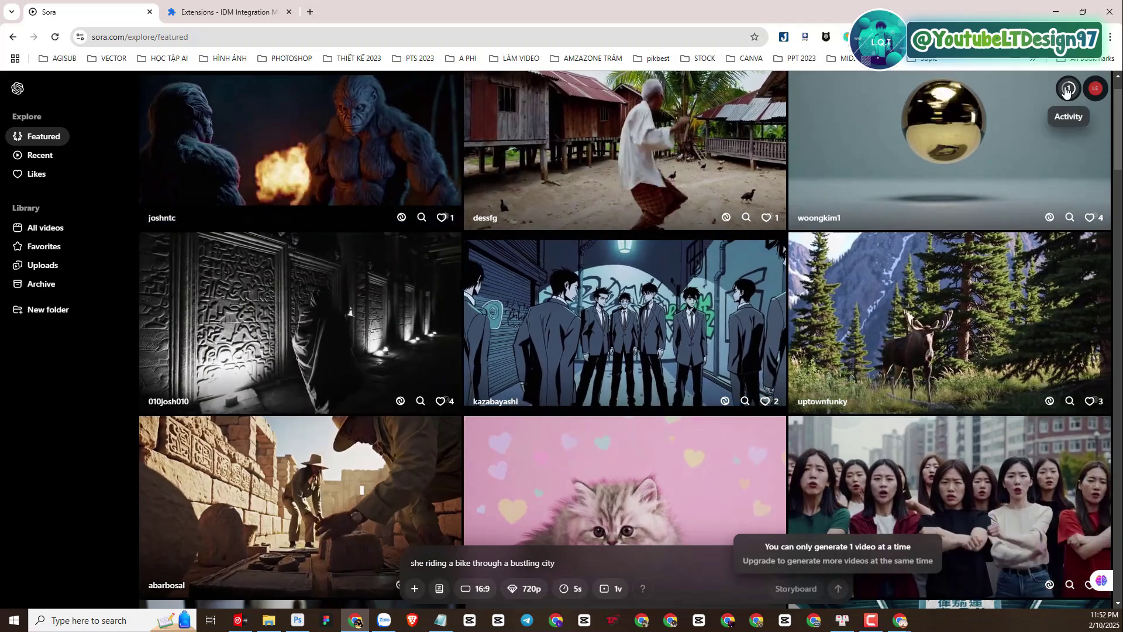
# View the Enchanted Mushroom video from the activity list and review the generated clips in the All videos library
pyautogui.click(1068, 89)
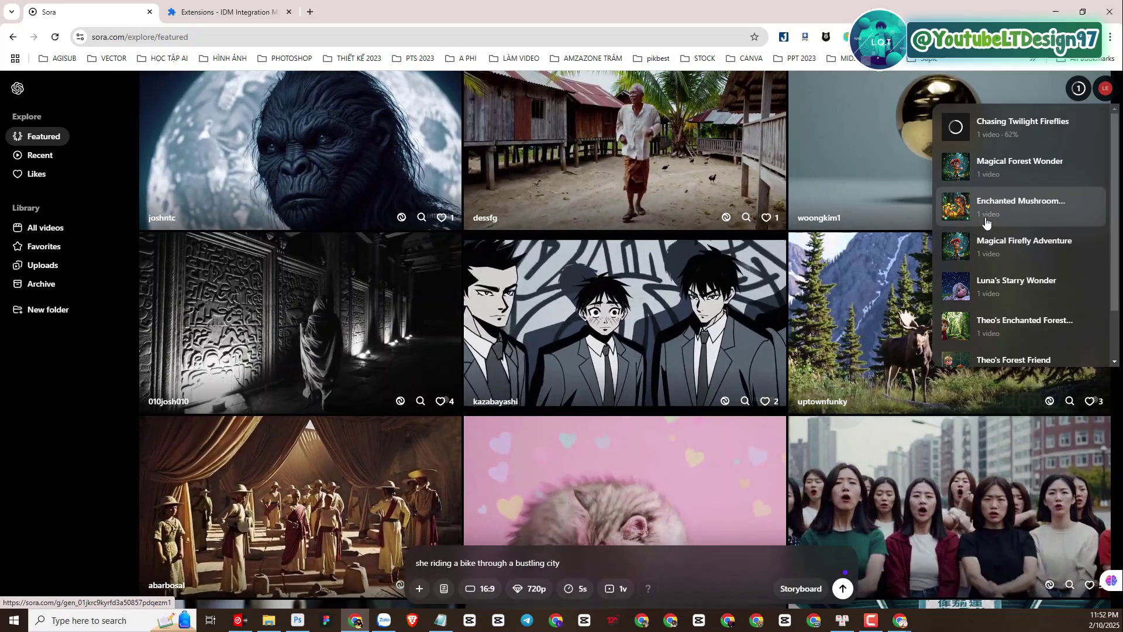
pyautogui.click(1009, 218)
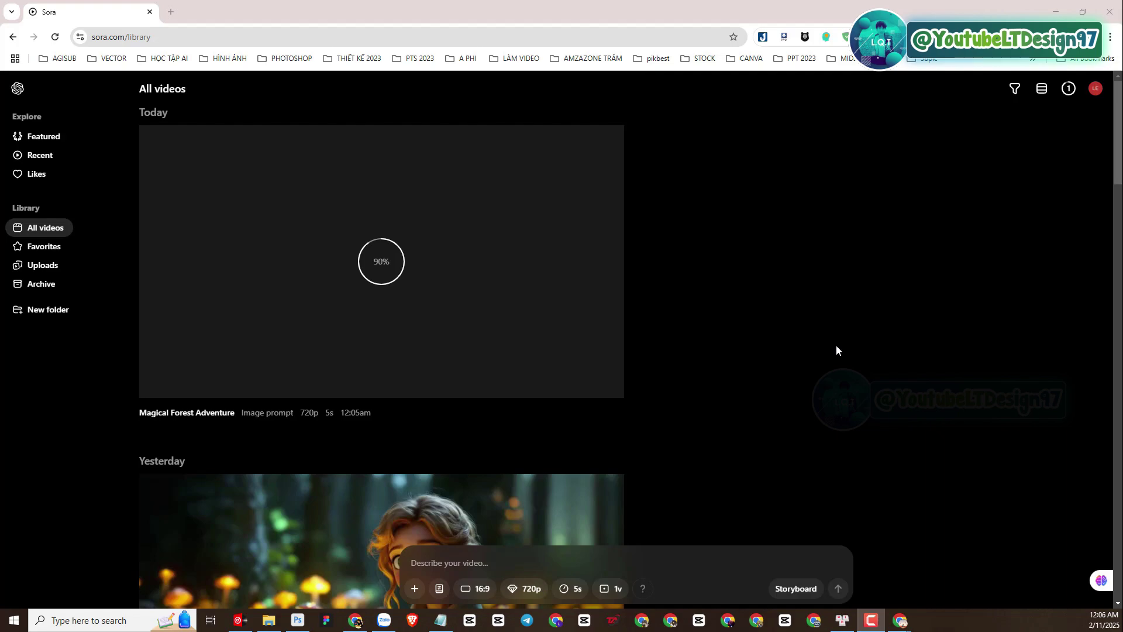
pyautogui.scroll(-20, 837, 350)
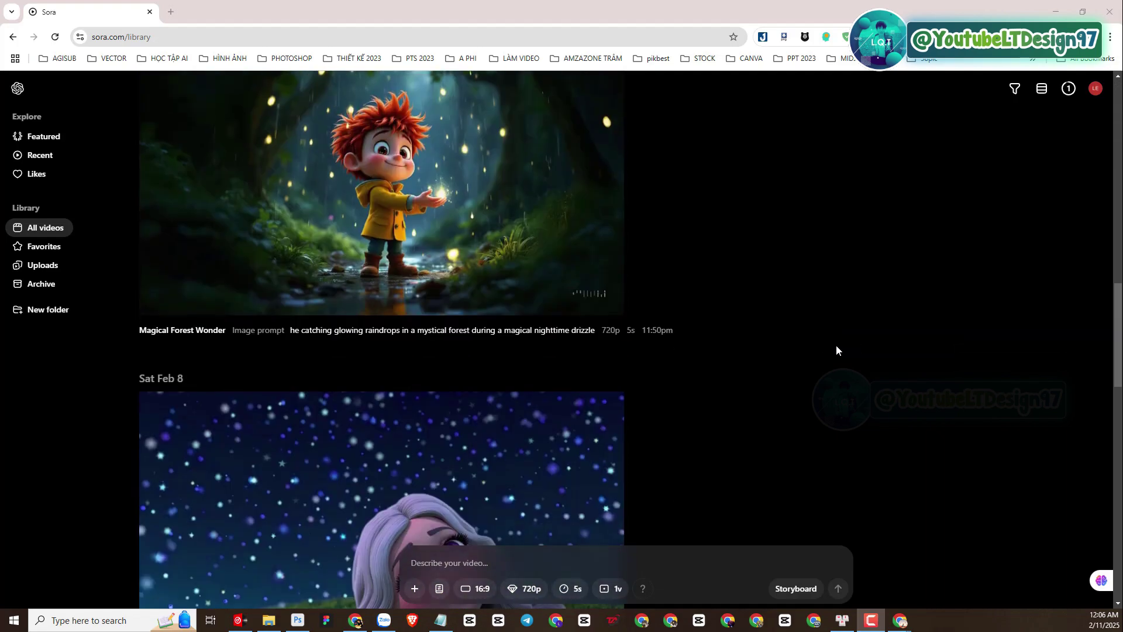
pyautogui.scroll(15, 836, 350)
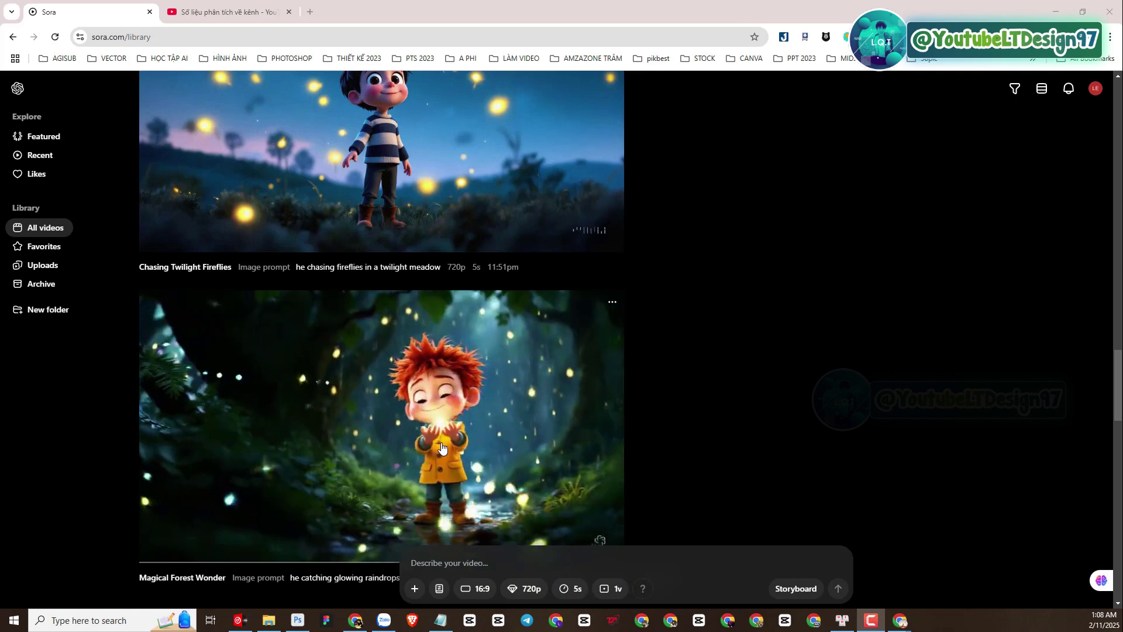
# Watch the Magical Forest Wonder clip from the All videos library and close the YouTube analytics browser tab
pyautogui.click(442, 449)
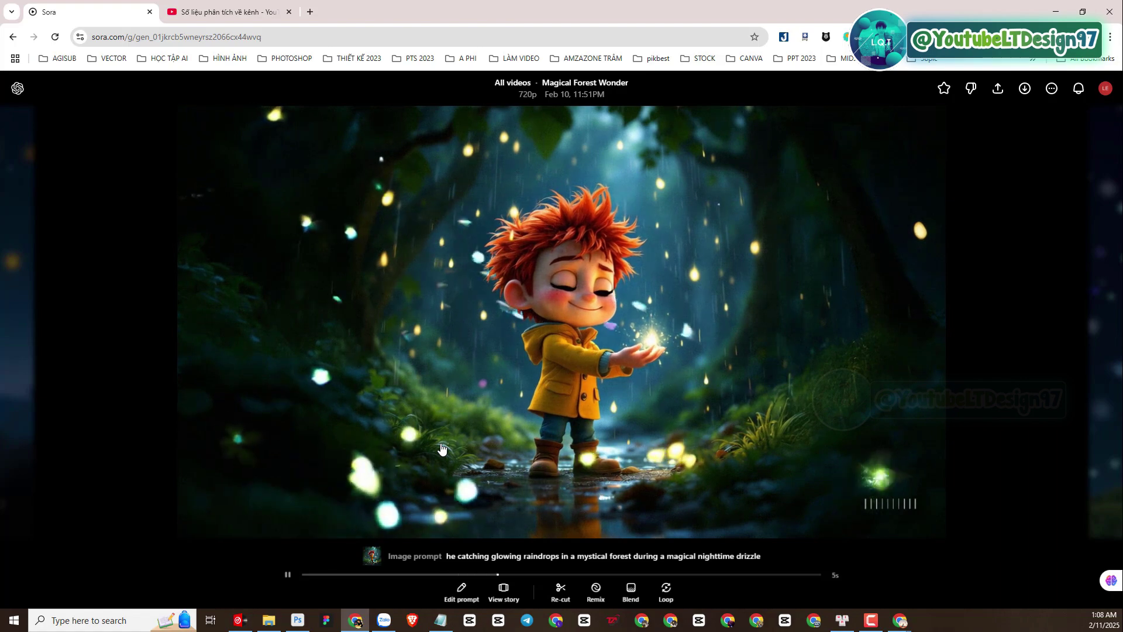
pyautogui.click(289, 12)
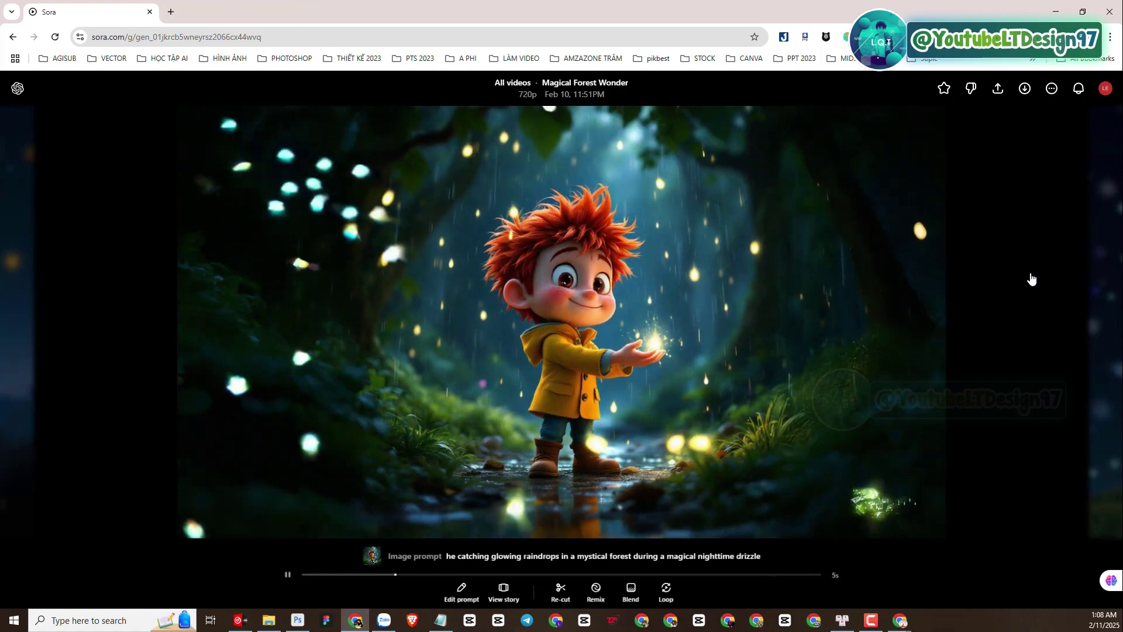
pyautogui.click(1034, 185)
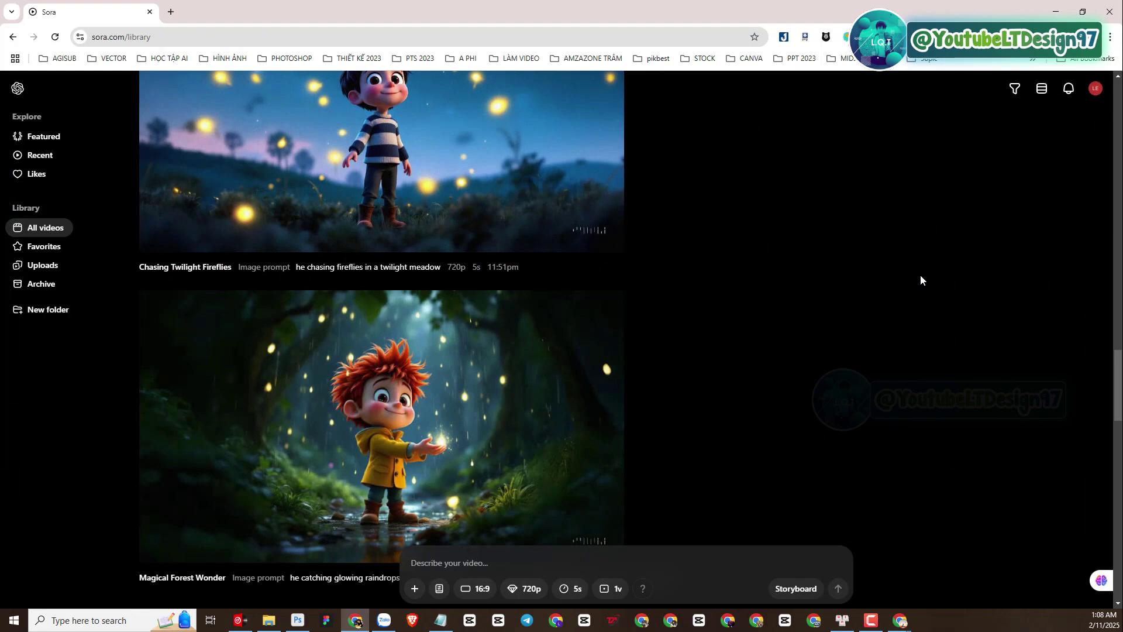
pyautogui.moveTo(529, 434)
pyautogui.click(483, 436)
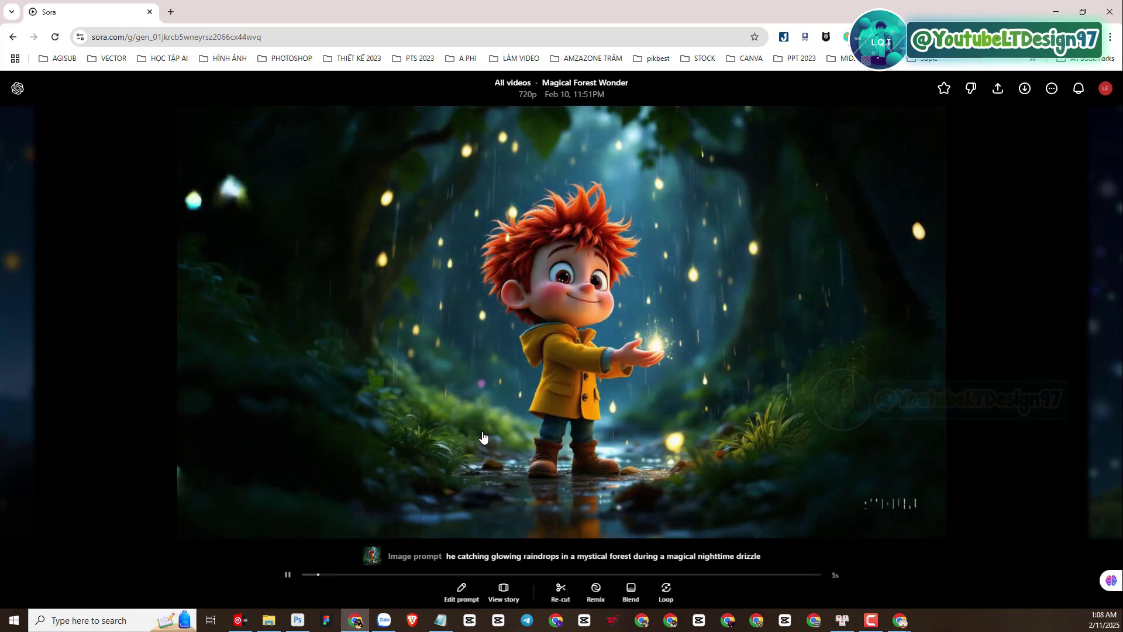
pyautogui.click(969, 313)
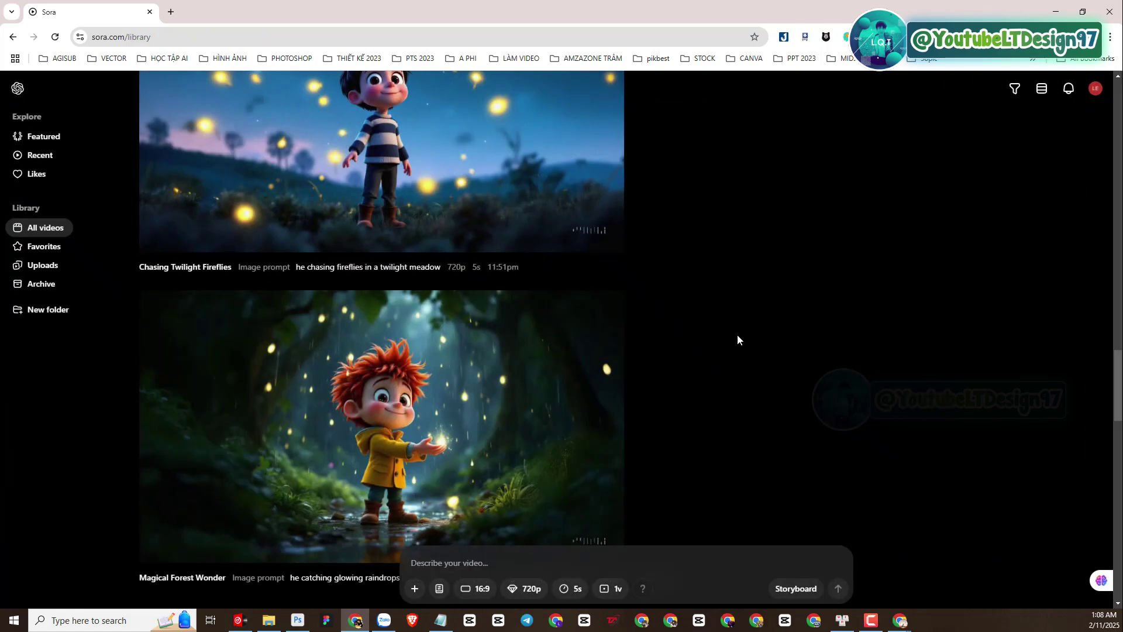
# Watch the 11:51pm Chasing Twilight Fireflies clip and the Magical Mushroom Encounter clip in the library
pyautogui.scroll(1, 614, 322)
pyautogui.click(520, 299)
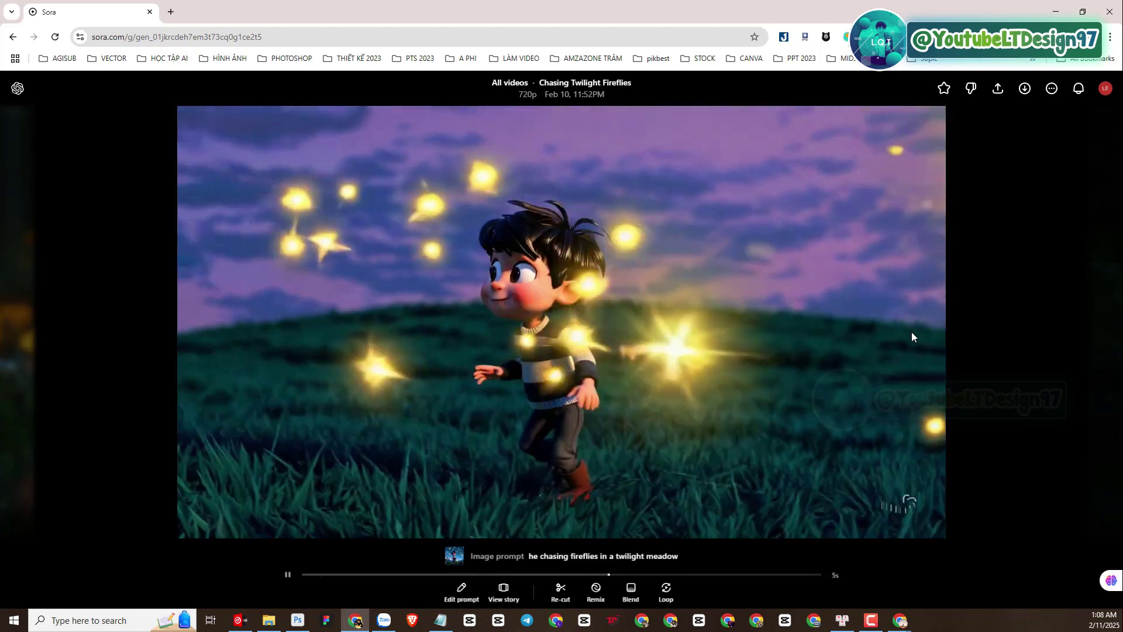
pyautogui.click(1003, 344)
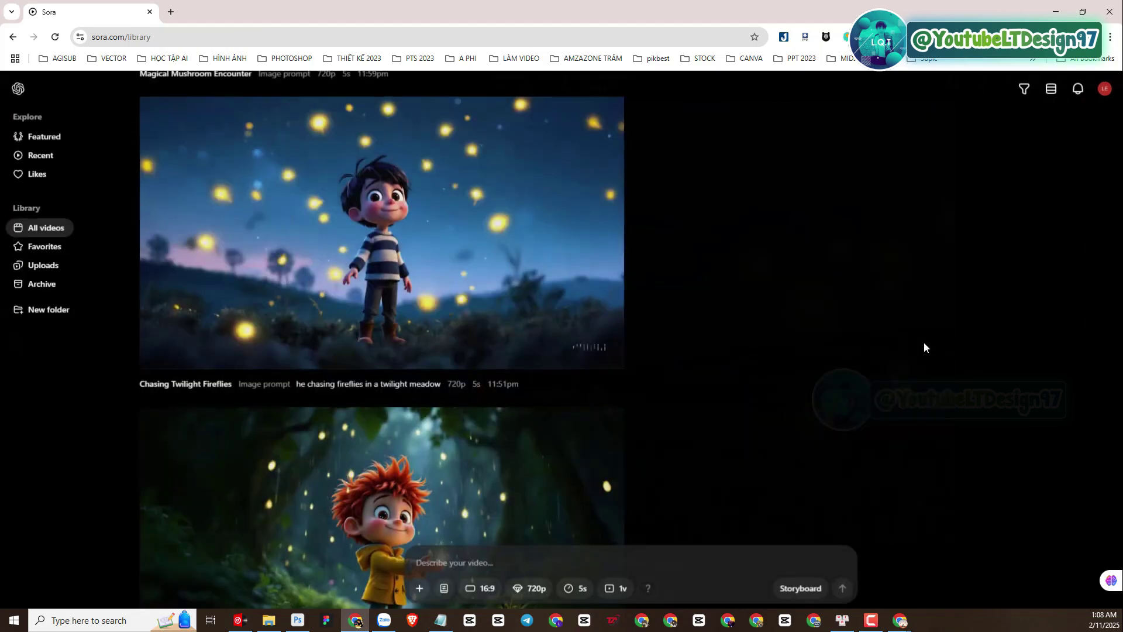
pyautogui.scroll(6, 826, 353)
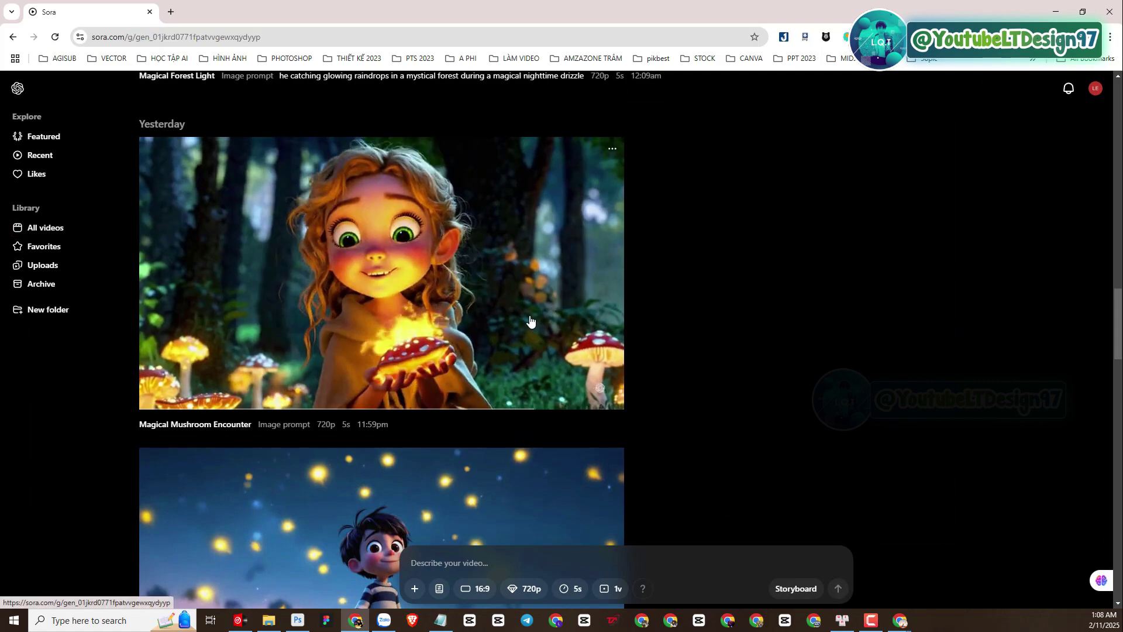
pyautogui.click(531, 322)
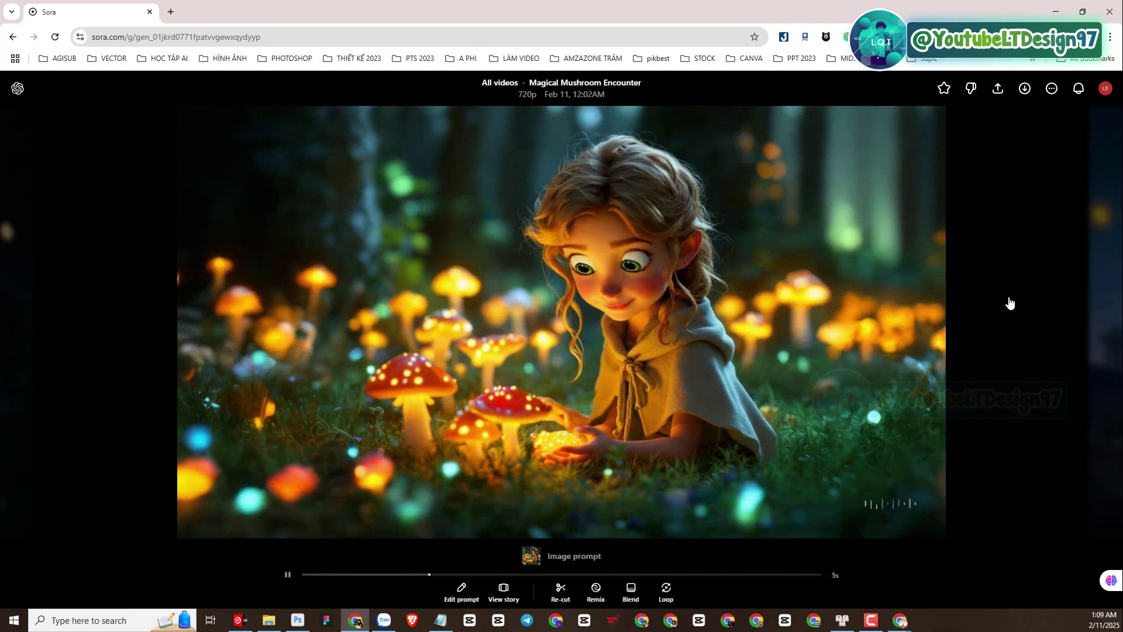
pyautogui.press('Escape')
# Watch the Magical Forest Light clip and the 12:23am Chasing Twilight Fireflies clip in the library
pyautogui.scroll(2, 773, 345)
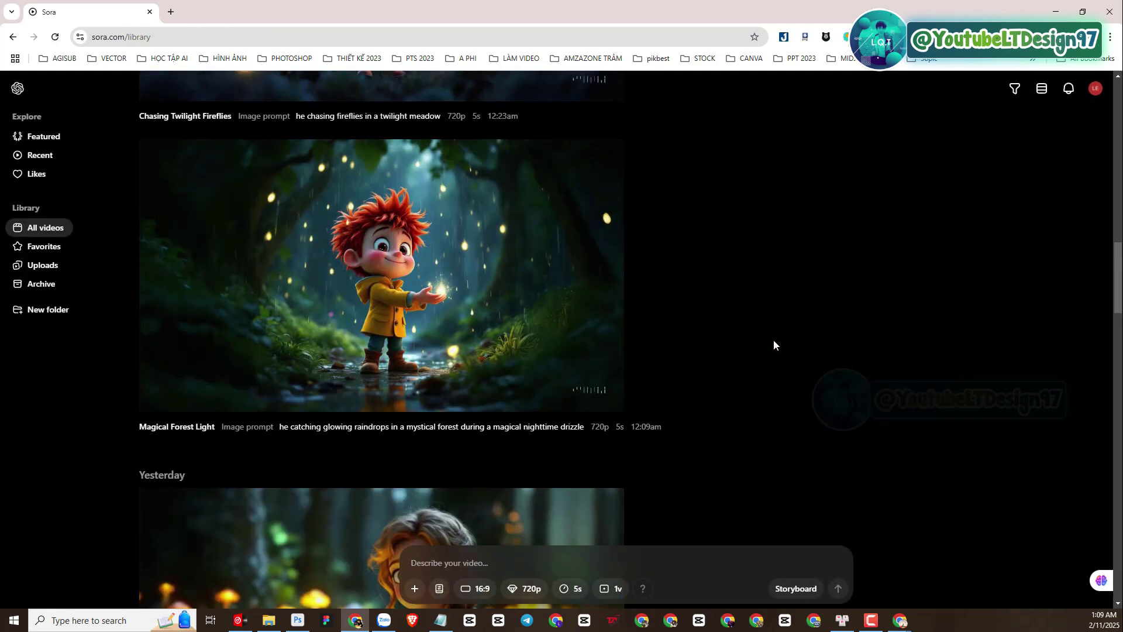
pyautogui.click(419, 345)
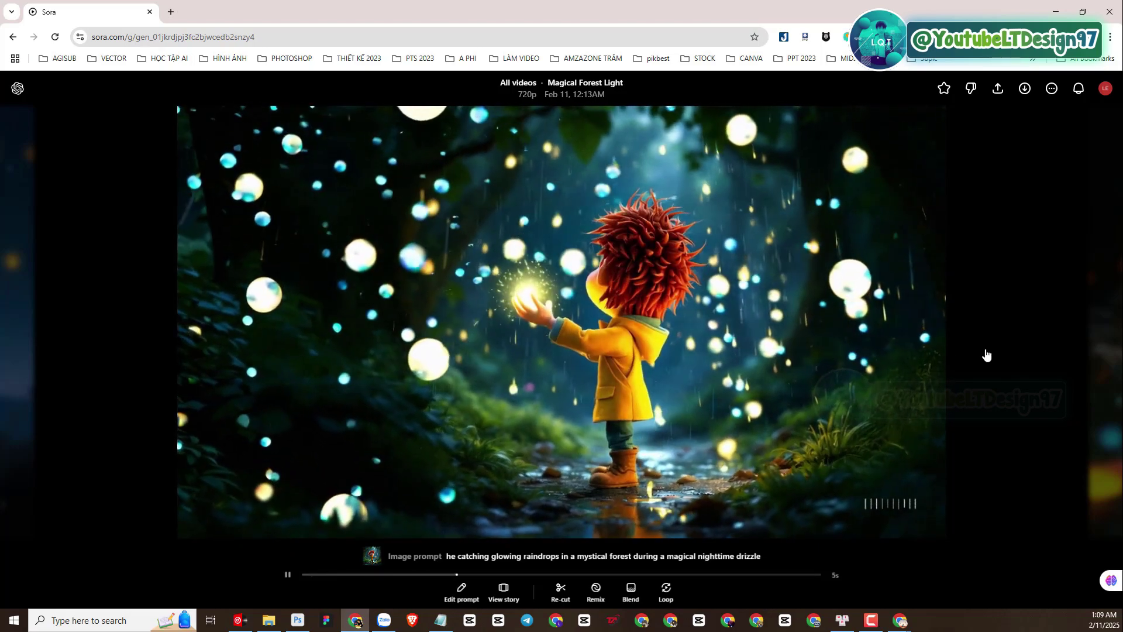
pyautogui.click(986, 353)
pyautogui.scroll(4, 805, 368)
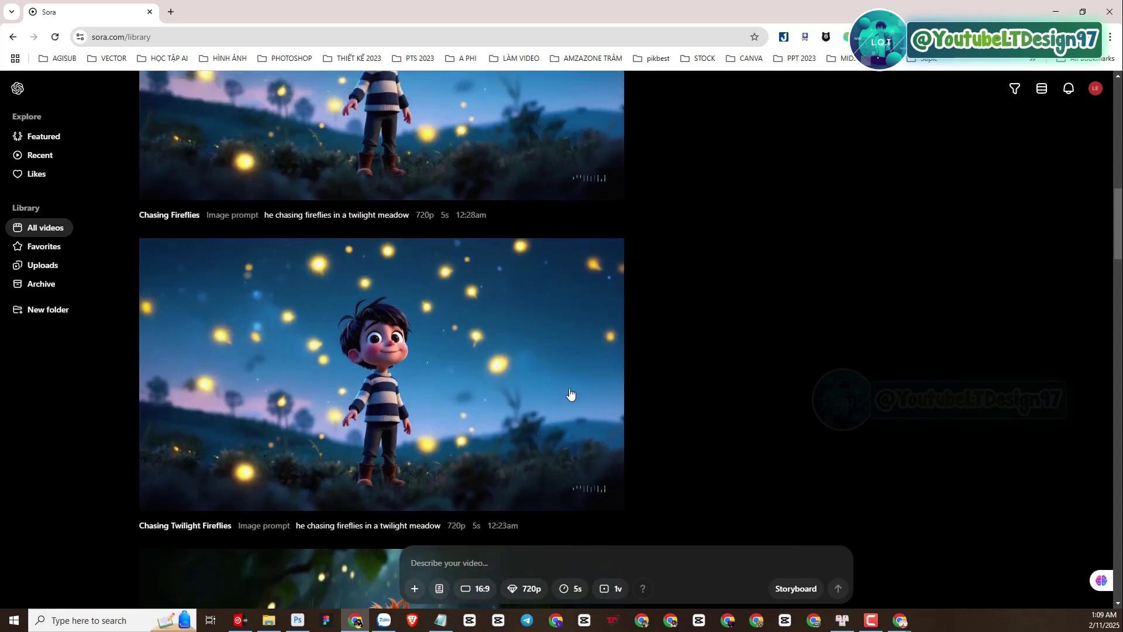
pyautogui.click(453, 400)
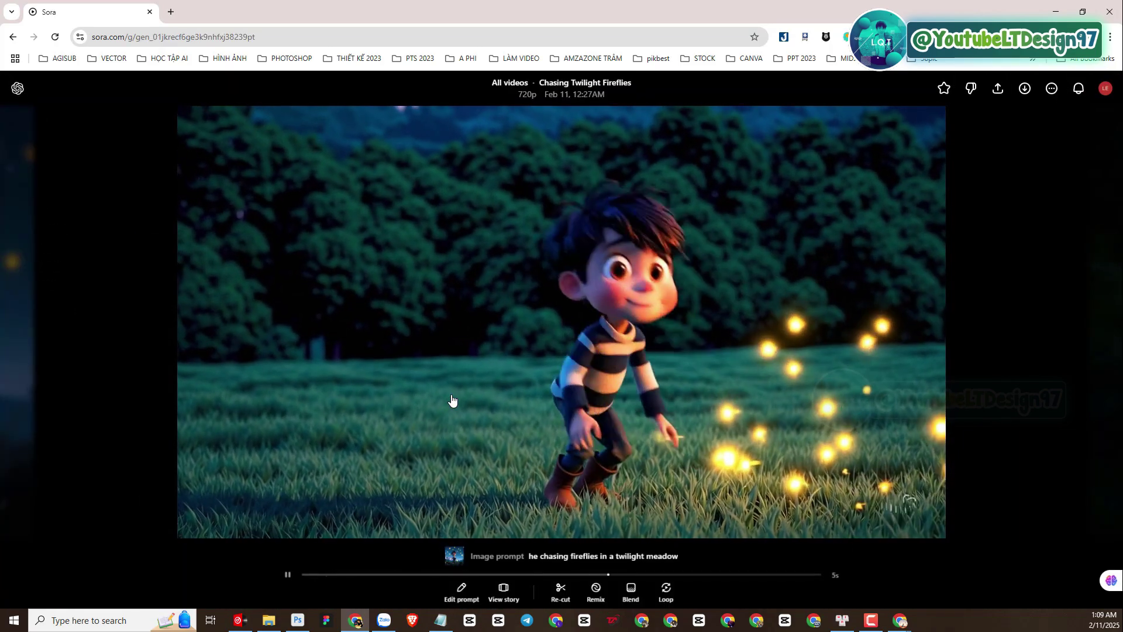
pyautogui.click(993, 338)
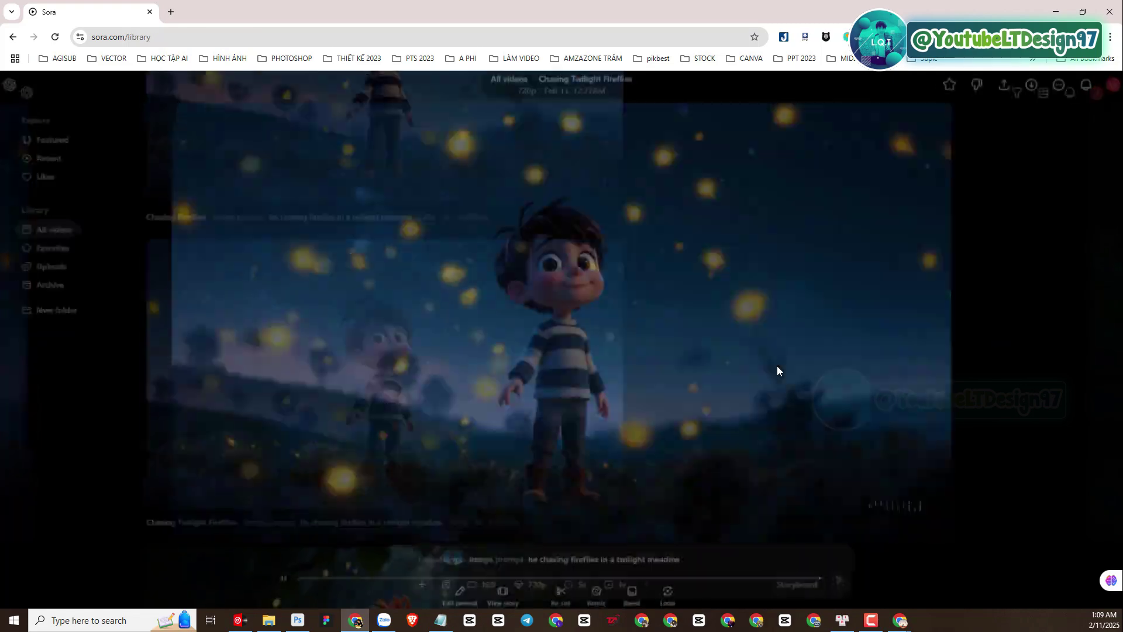
# Watch the Chasing Fireflies clip and an Urban Cycling Adventure clip in the library
pyautogui.click(393, 229)
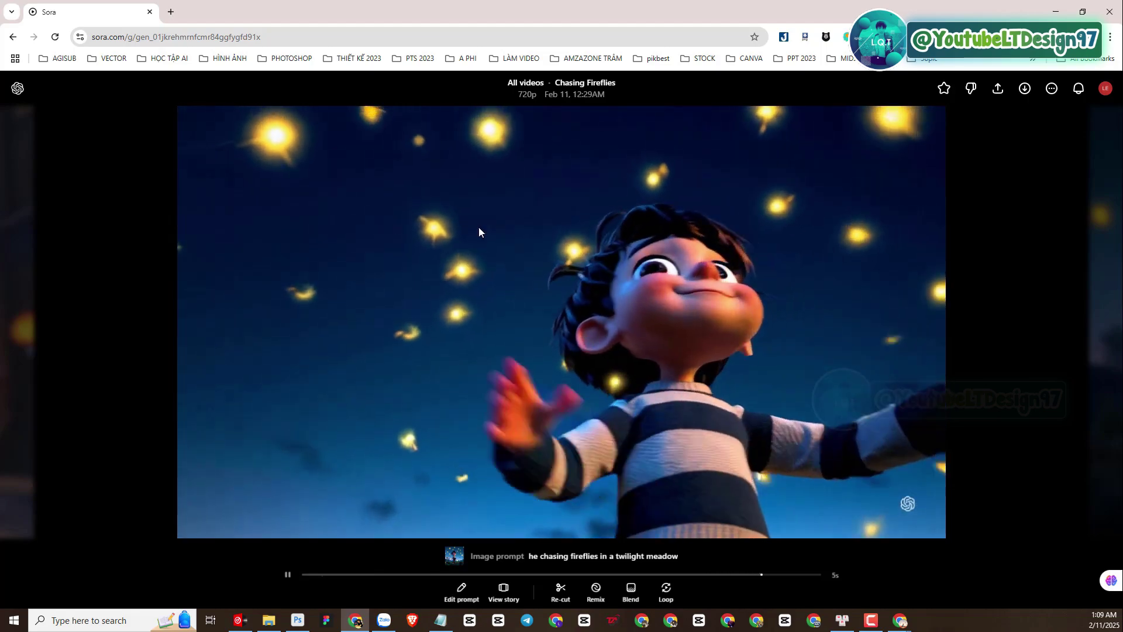
pyautogui.click(998, 233)
pyautogui.scroll(6, 756, 332)
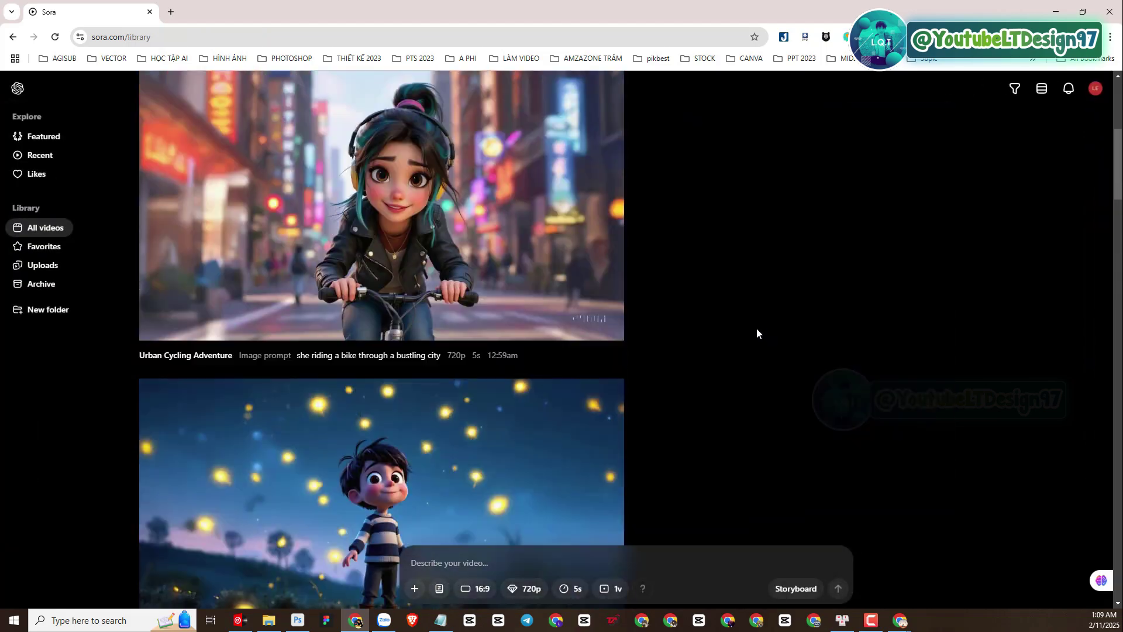
pyautogui.click(494, 383)
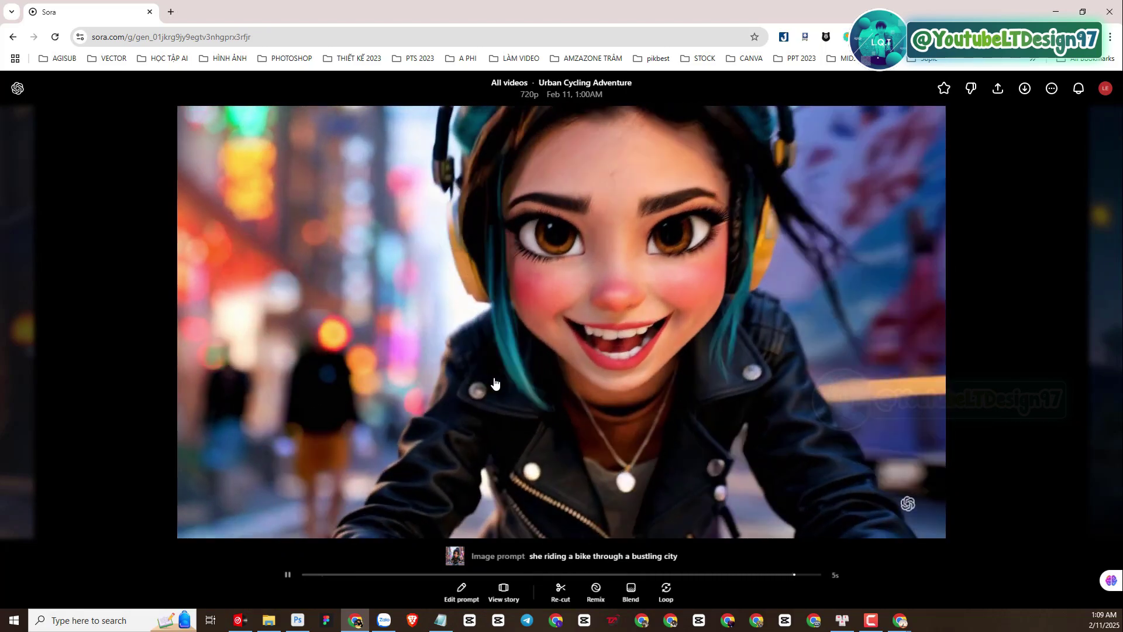
pyautogui.press('Escape')
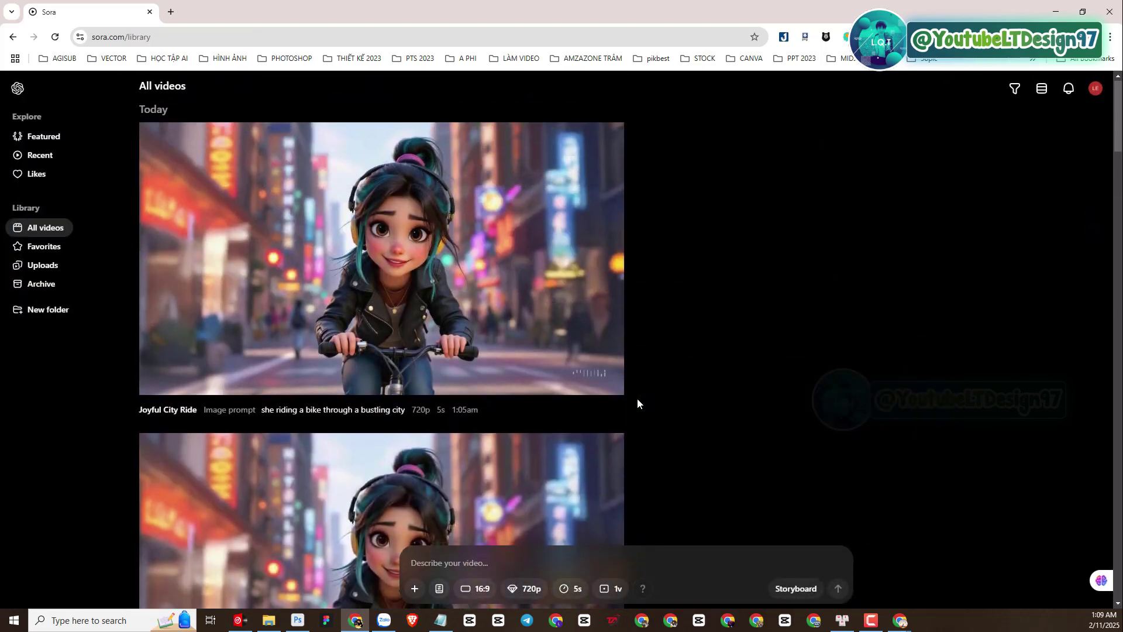
# Watch the newest Joyful City Ride clip and return to the library
pyautogui.click(521, 327)
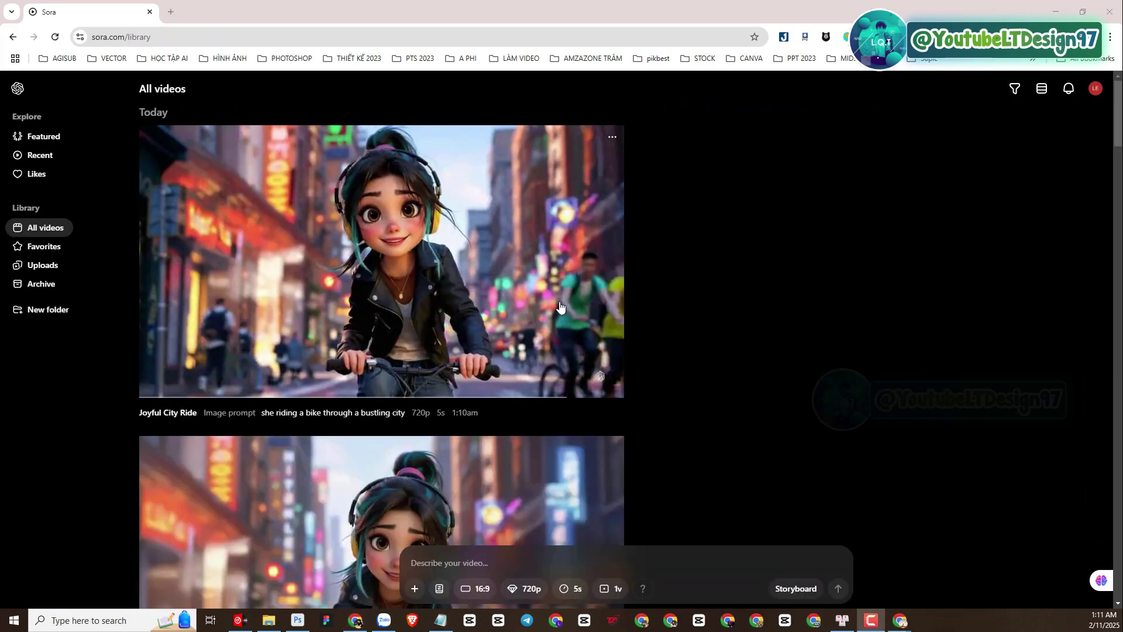
pyautogui.click(560, 305)
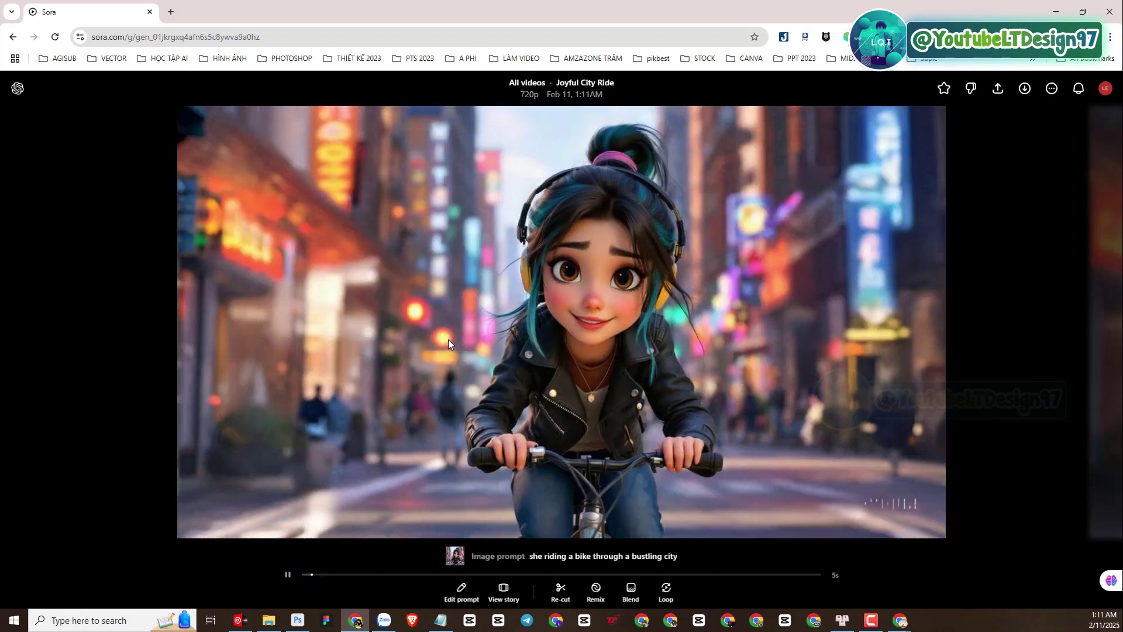
pyautogui.click(1028, 328)
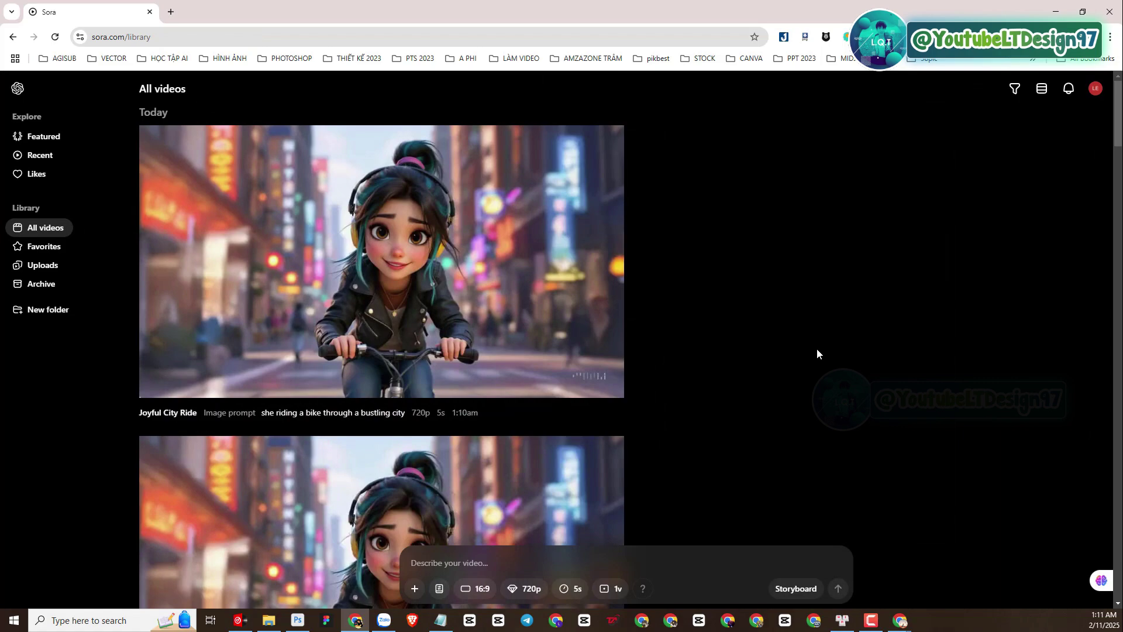
# Generate a 16:9, 720p, 5s video from a text-only 3D Pixar prompt about an 11-year-old boy on a mossy wall with a fox; check its generation status
pyautogui.scroll(-3, 818, 353)
pyautogui.scroll(-2, 817, 349)
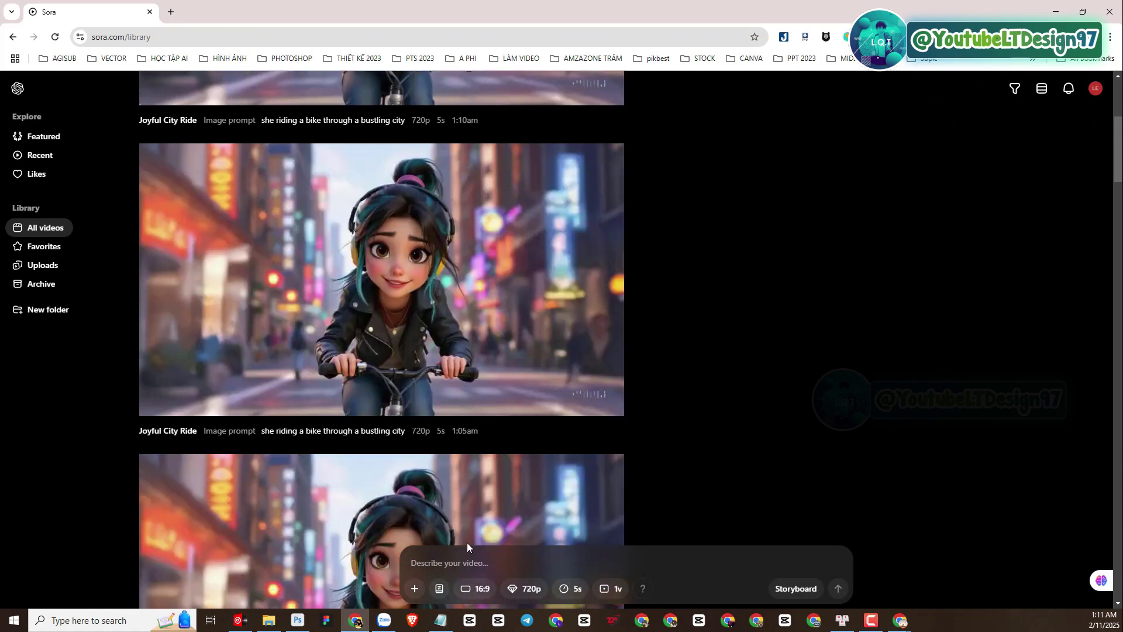
pyautogui.scroll(-6, 655, 433)
pyautogui.scroll(-10, 654, 433)
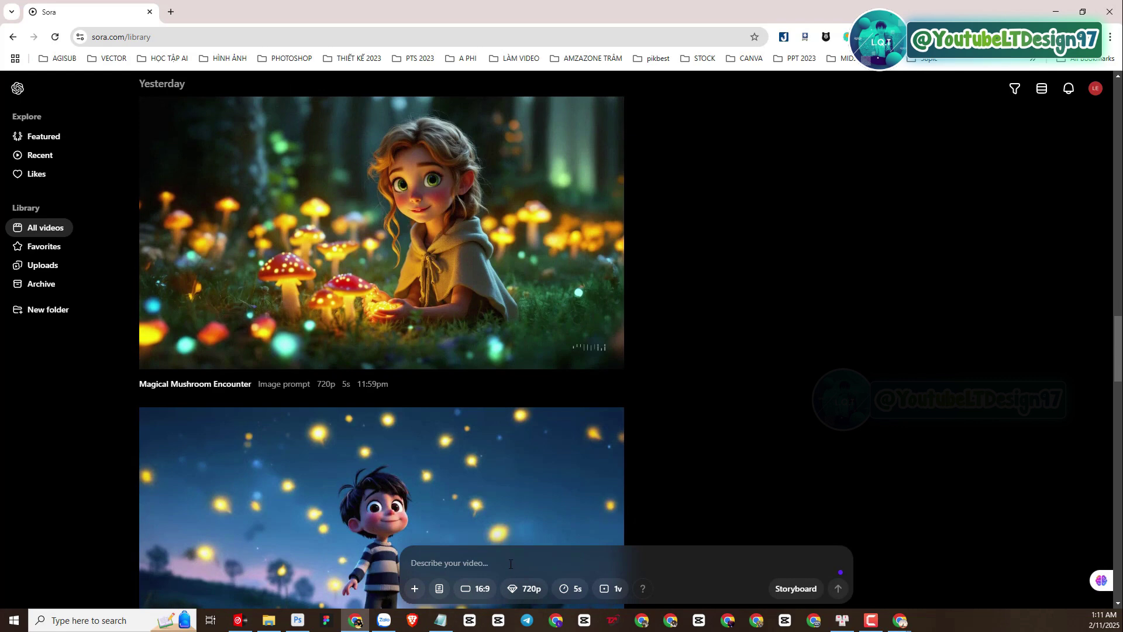
pyautogui.scroll(1, 511, 564)
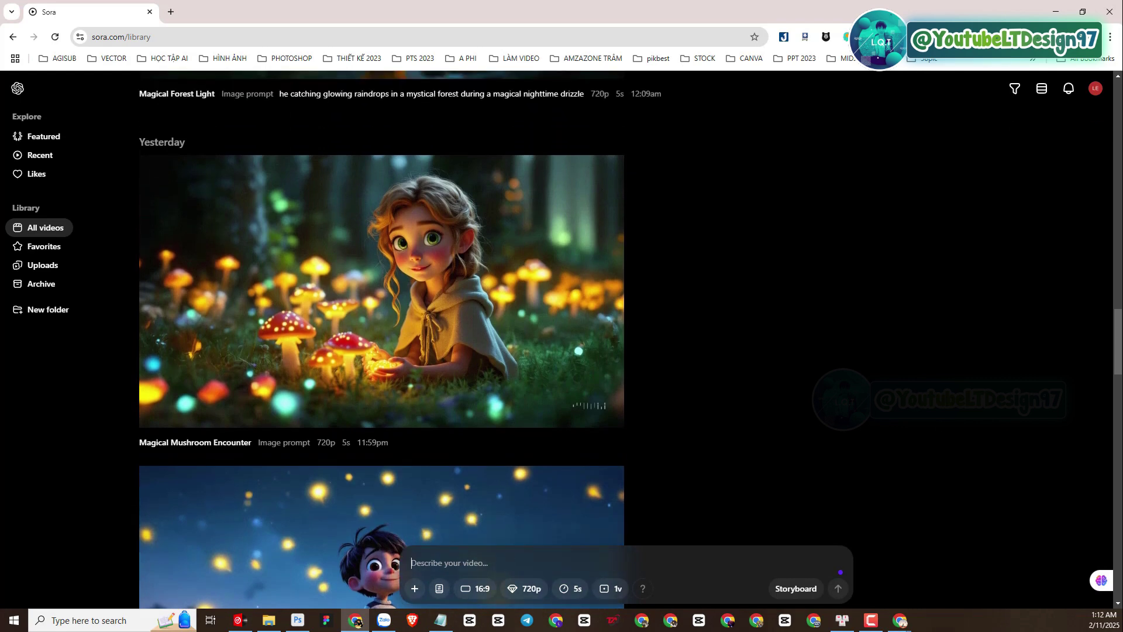
pyautogui.scroll(1, 610, 491)
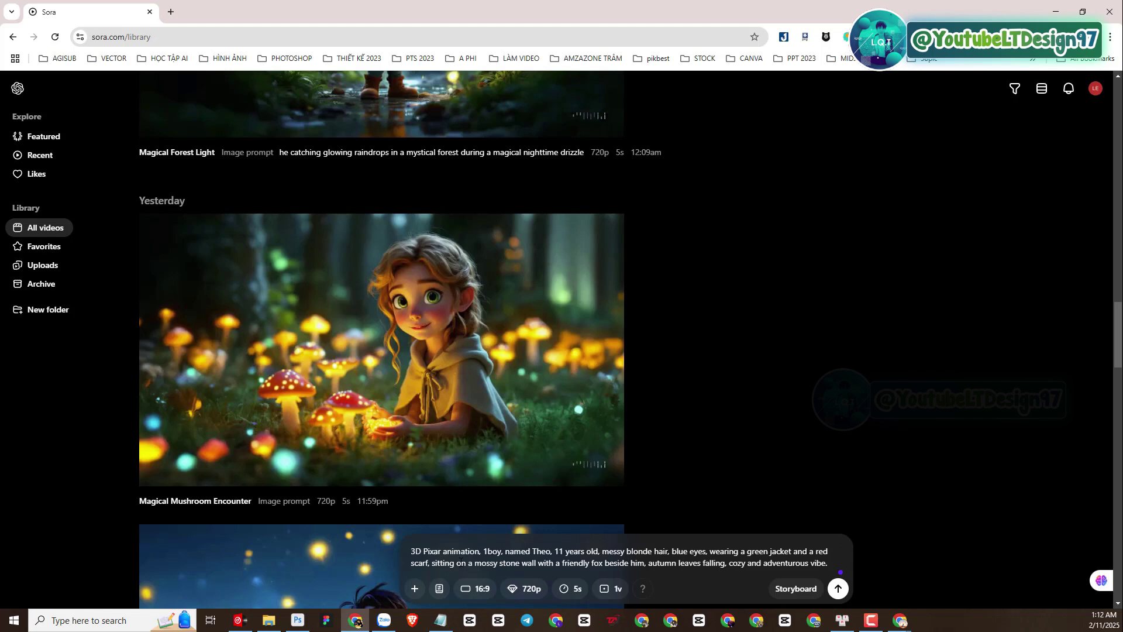
pyautogui.scroll(-1, 382, 340)
pyautogui.scroll(1, 382, 340)
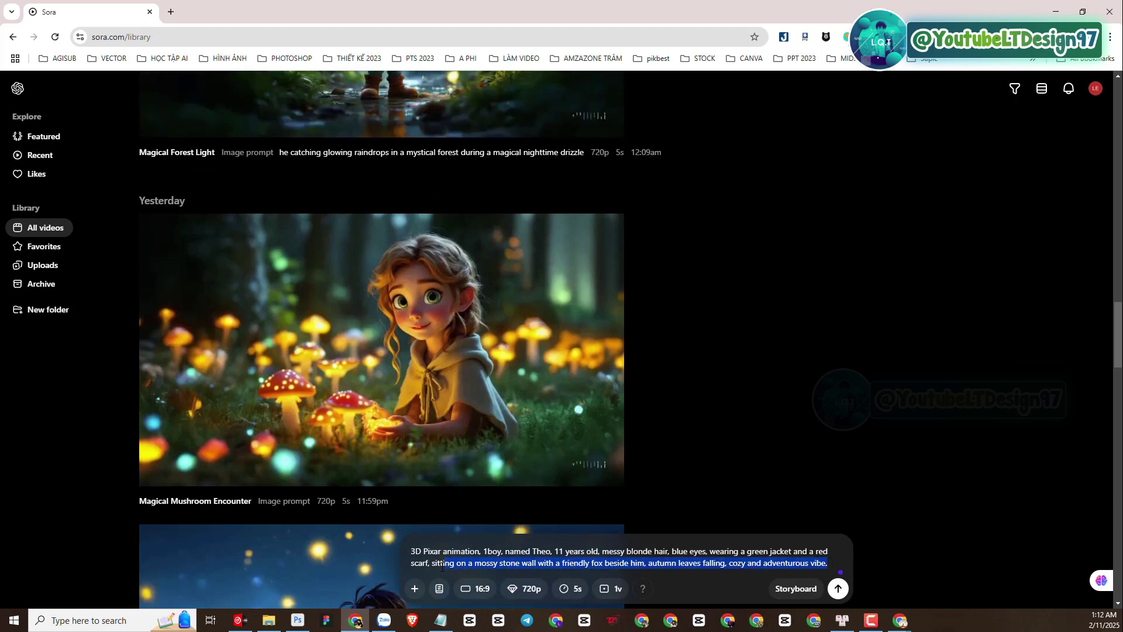
pyautogui.click(837, 587)
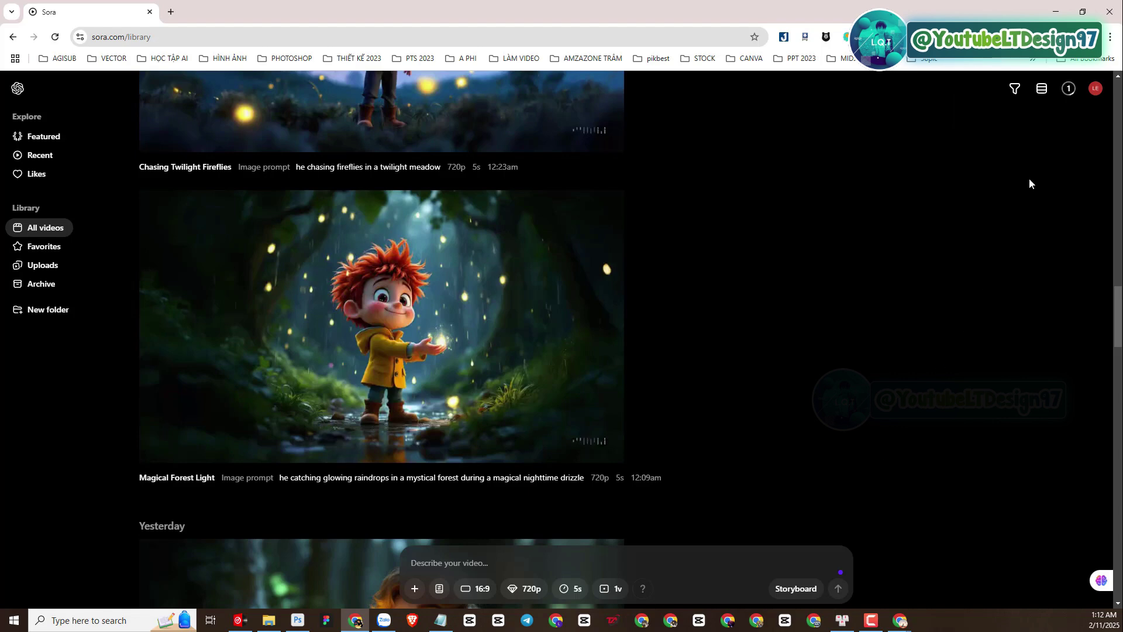
pyautogui.click(1068, 91)
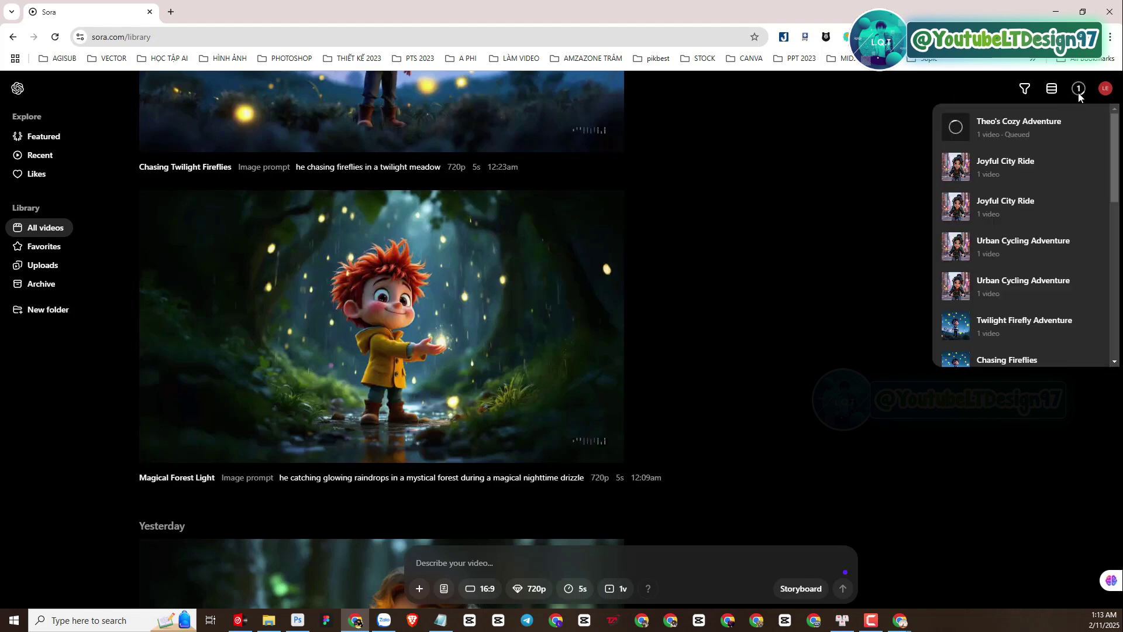
pyautogui.click(1079, 94)
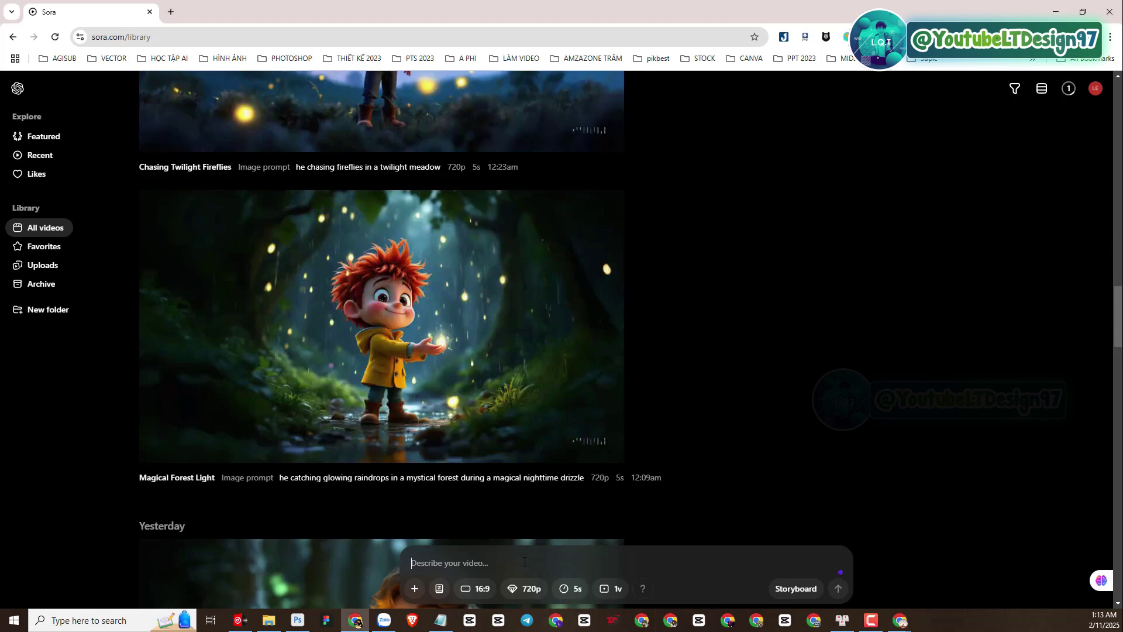
# Try a second text-only prompt about an 8-year-old 3D Pixar girl with silver hair dancing under moonlight among fireflies in a magical meadow, and clear it
pyautogui.write('3D Pixar animation of an 8-year-old girl named Aurora with long silver hair and glowing violet eyes, wearing a flowing white dress, dancing under the moonlight surrounded by fireflies in a magical meadow')
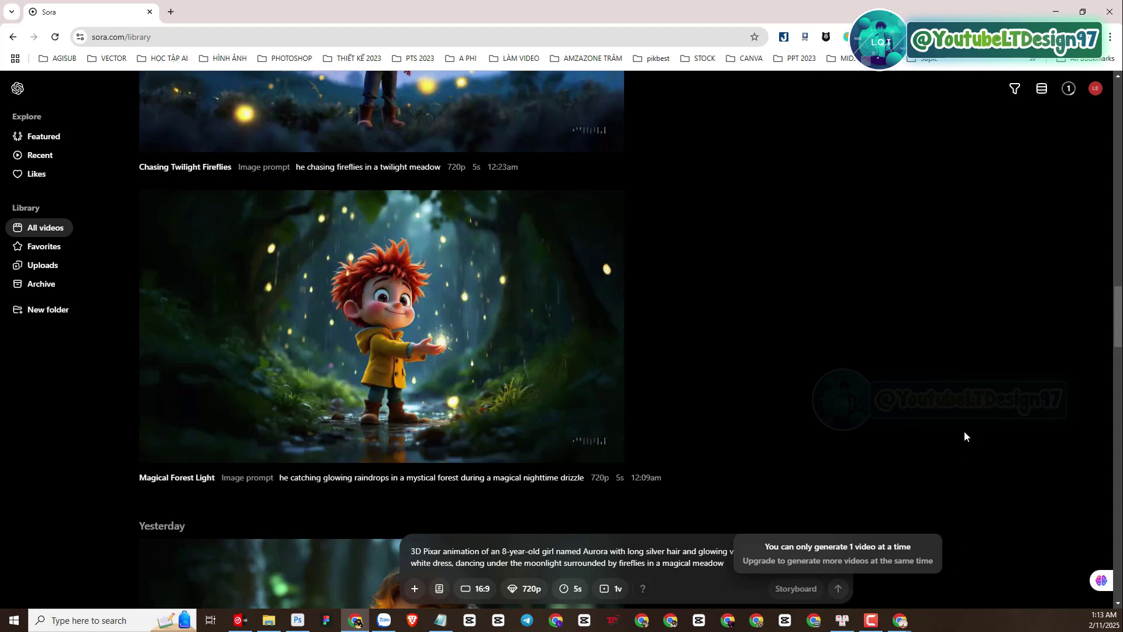
pyautogui.scroll(-1, 811, 472)
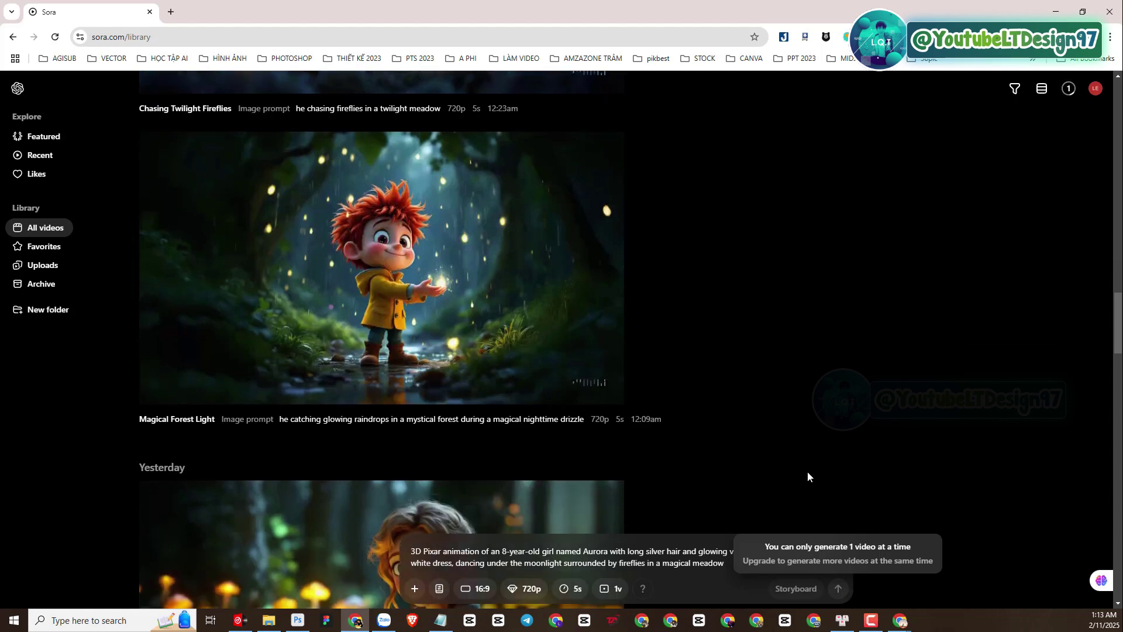
pyautogui.scroll(3, 808, 473)
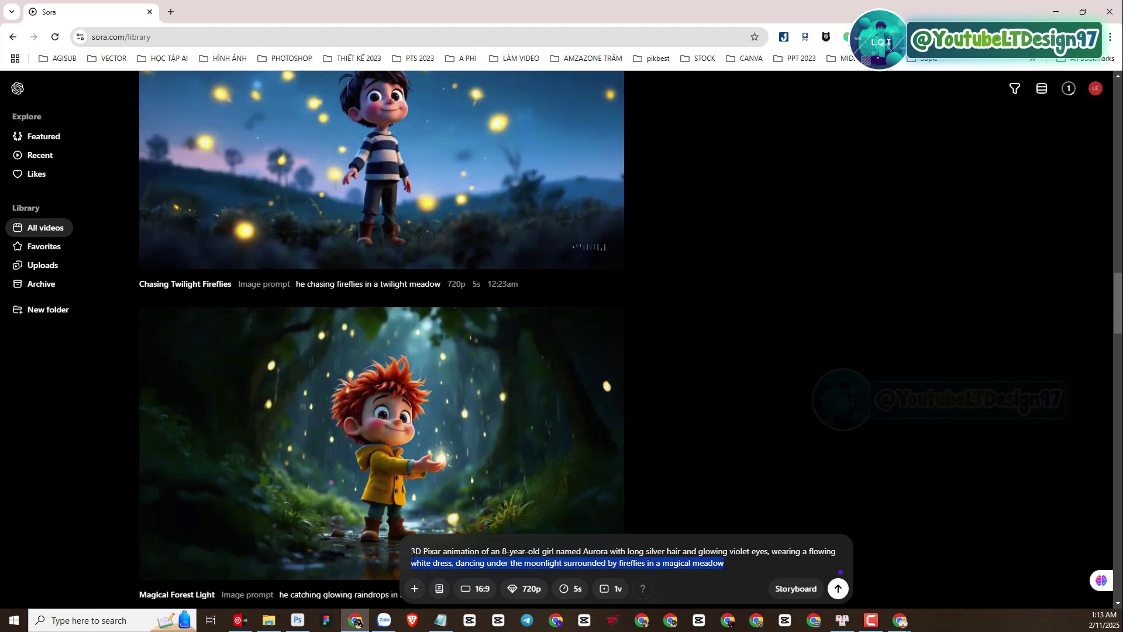
pyautogui.press('BackSpace')
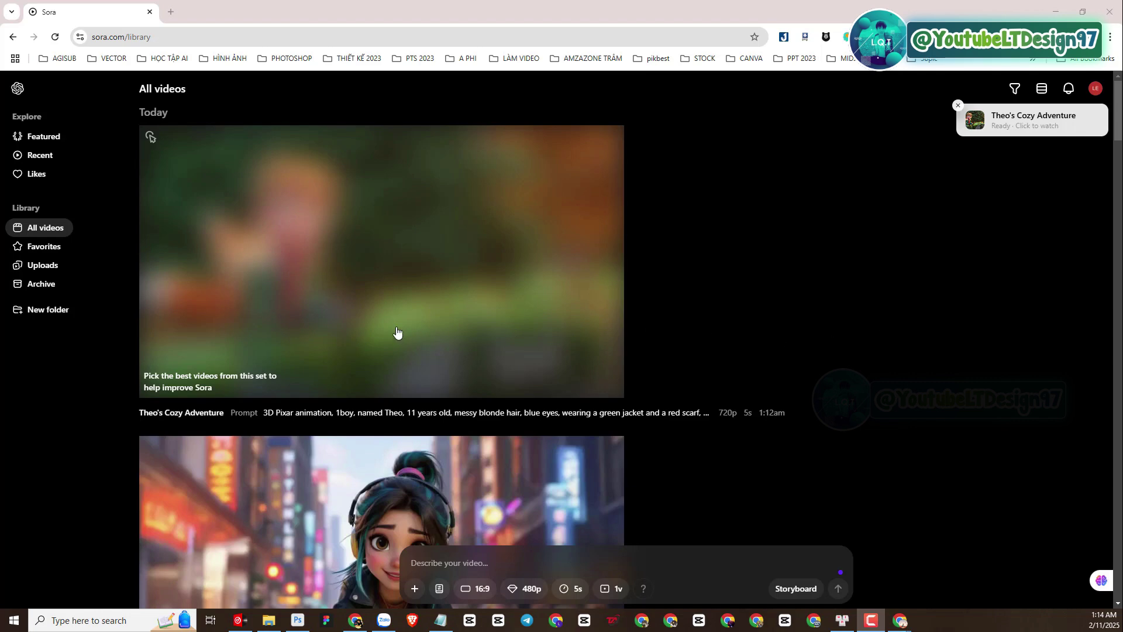
# Open the Theo's Cozy Adventure result set and dismiss the notice to compare its two generated videos
pyautogui.click(328, 307)
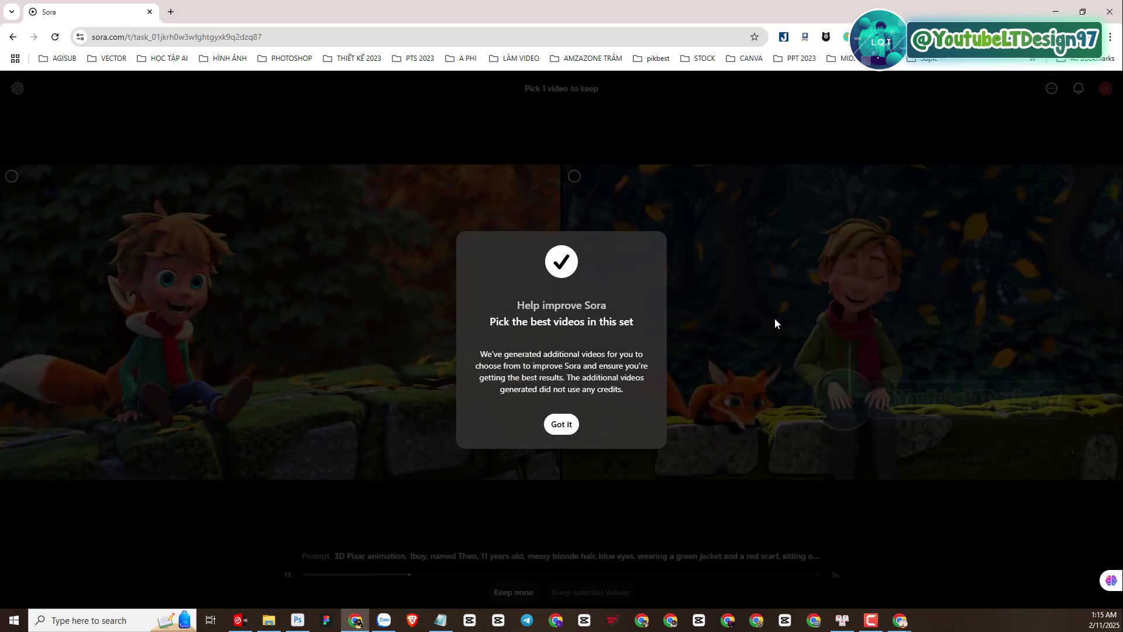
pyautogui.click(563, 425)
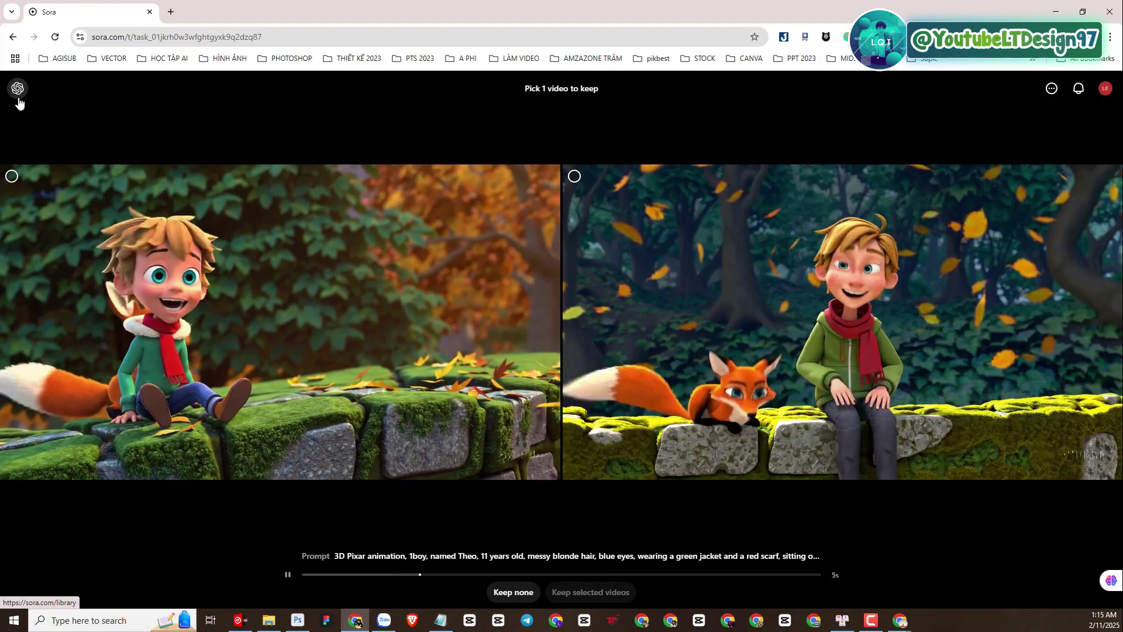
# Return to the library and reopen the Theo's Cozy Adventure set to compare its two generated videos again
pyautogui.click(18, 101)
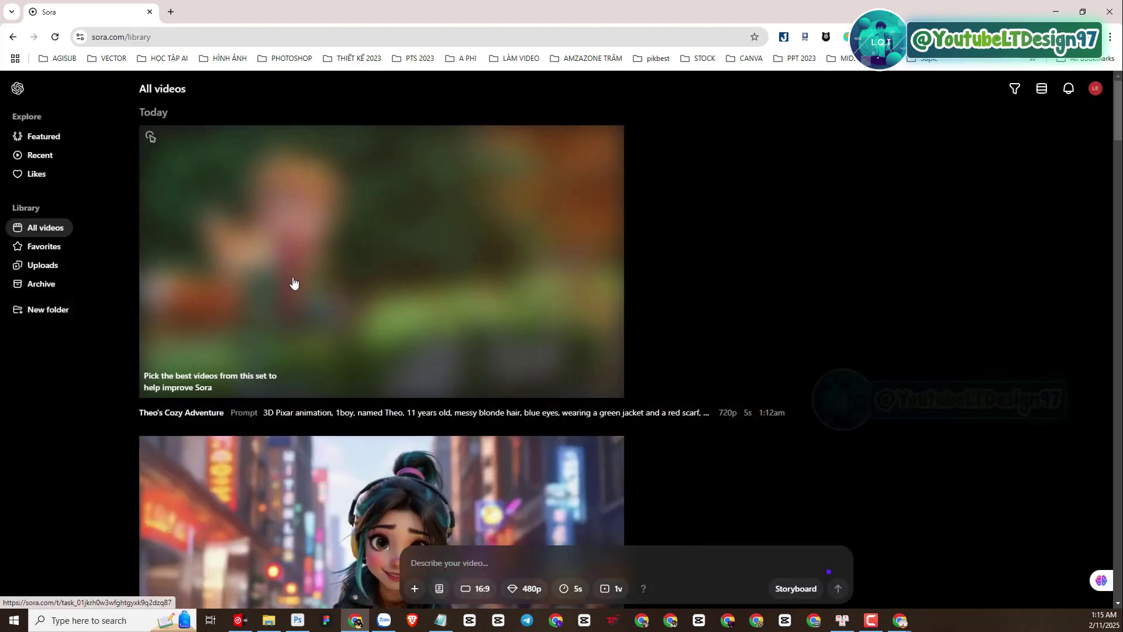
pyautogui.click(157, 168)
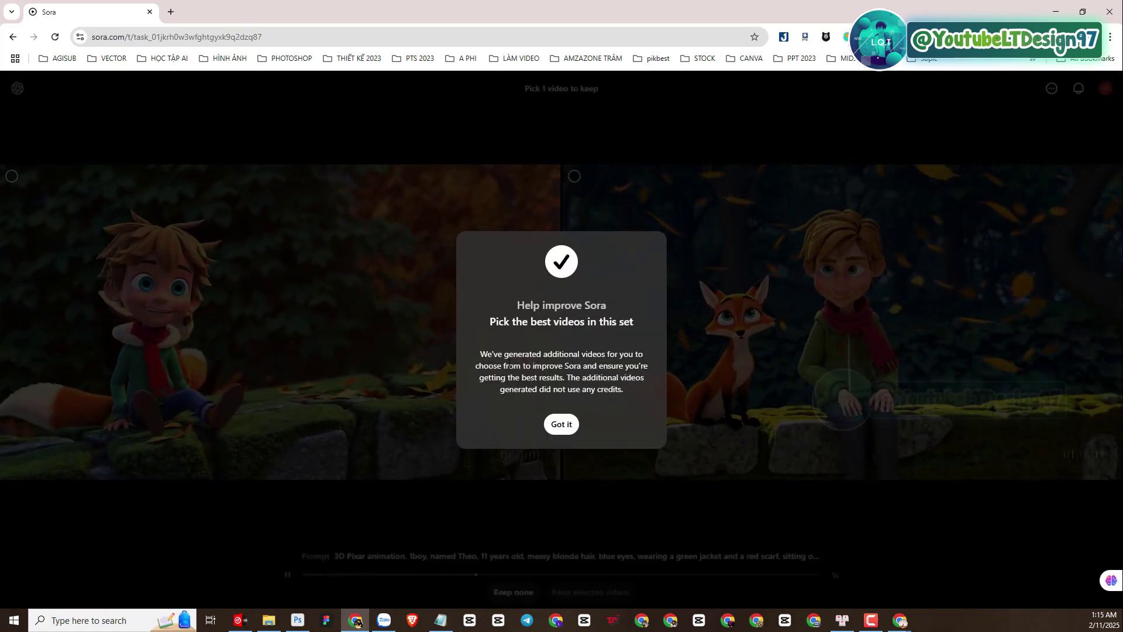
pyautogui.click(339, 374)
pyautogui.click(17, 89)
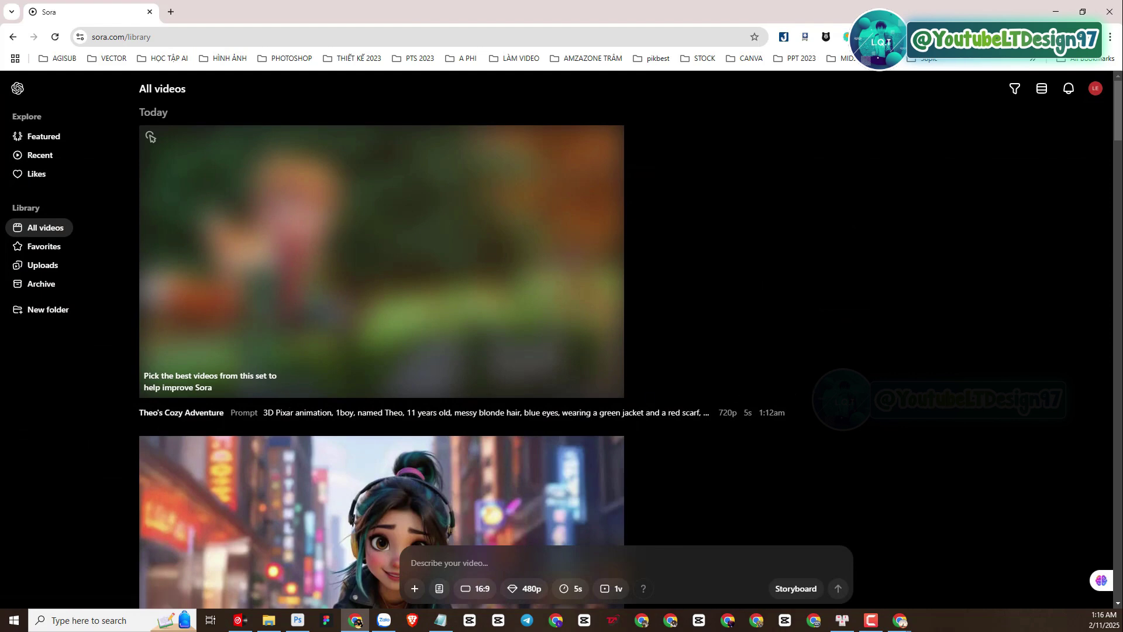
pyautogui.click(573, 294)
pyautogui.click(560, 425)
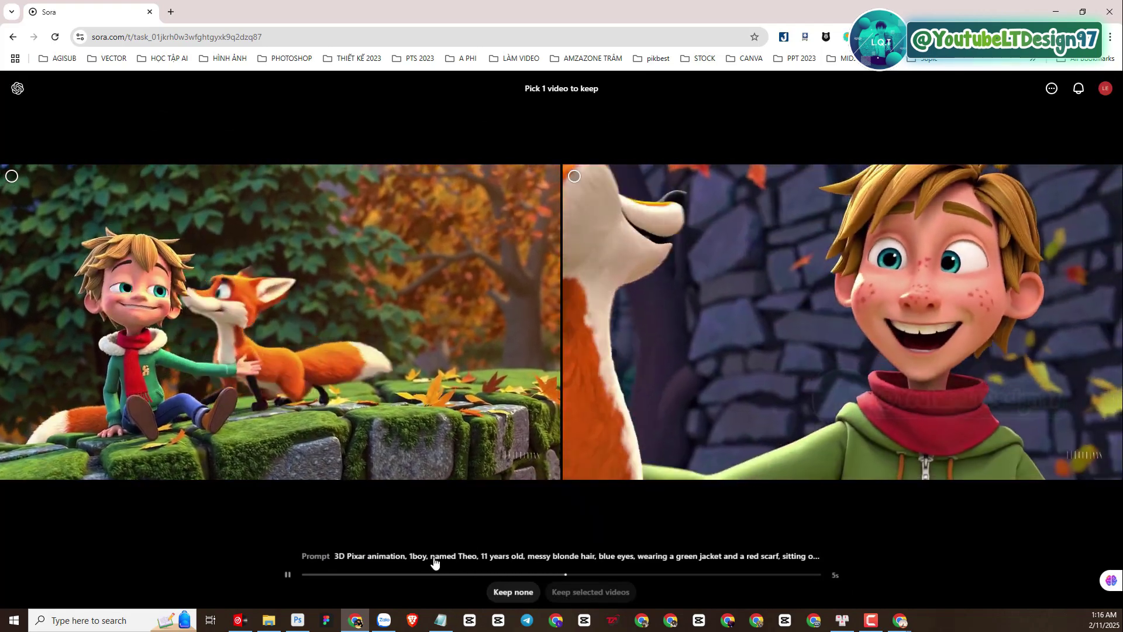
# Try to generate another 16:9, 480p, 5s video in the library by reusing the full prompt copied from the Theo's Cozy Adventure set
pyautogui.click(443, 559)
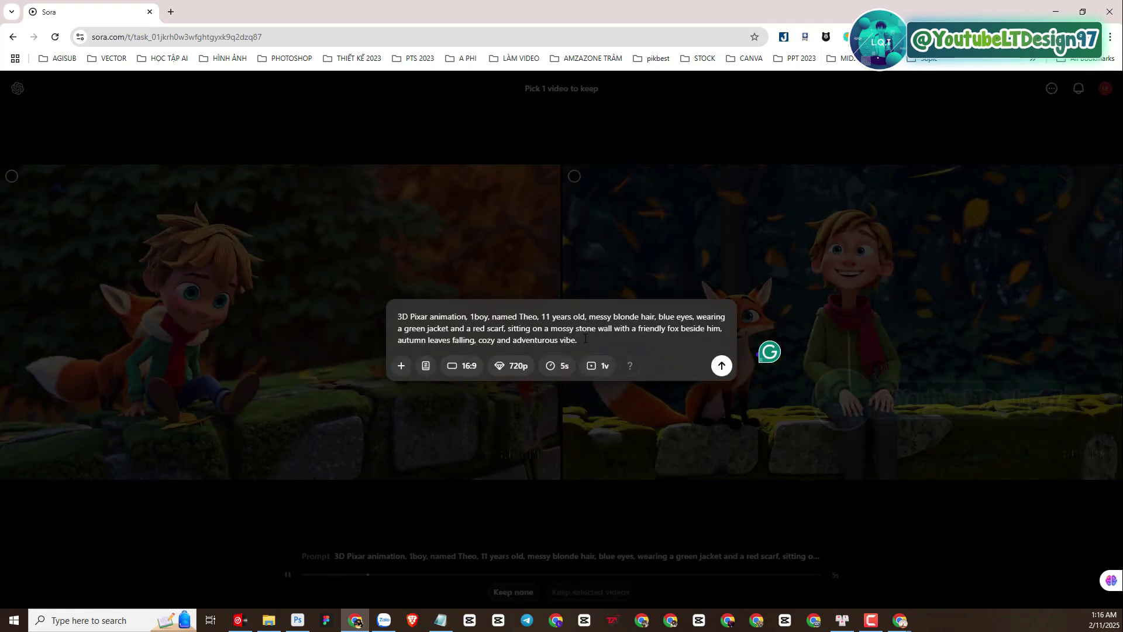
pyautogui.moveTo(585, 338); pyautogui.dragTo(390, 312)
pyautogui.hotkey('ctrl', 'c')
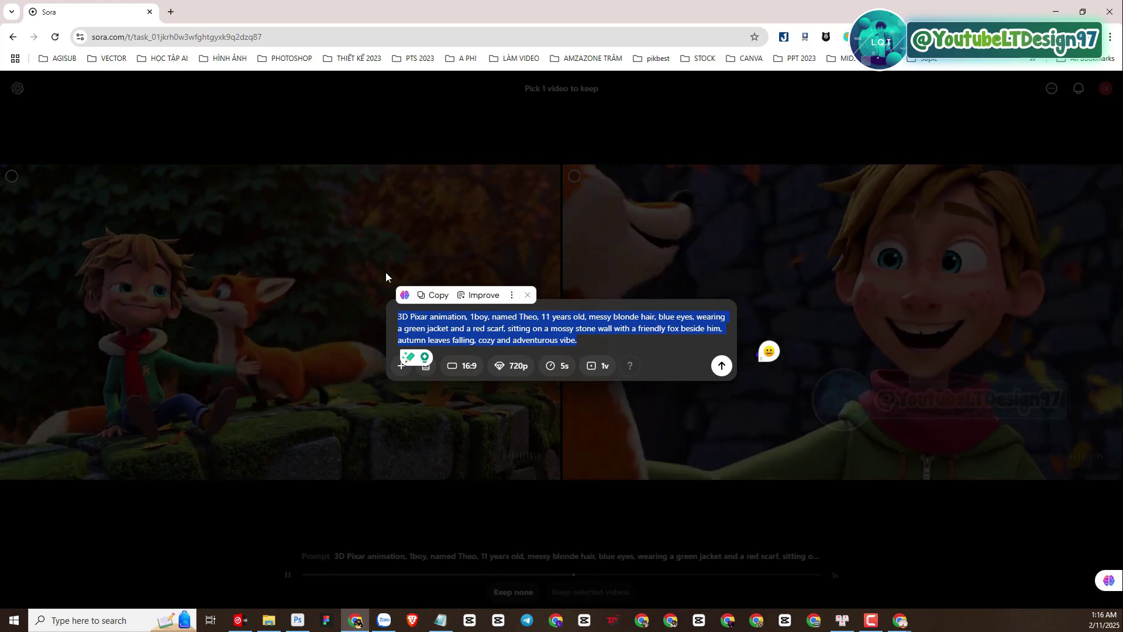
pyautogui.click(387, 273)
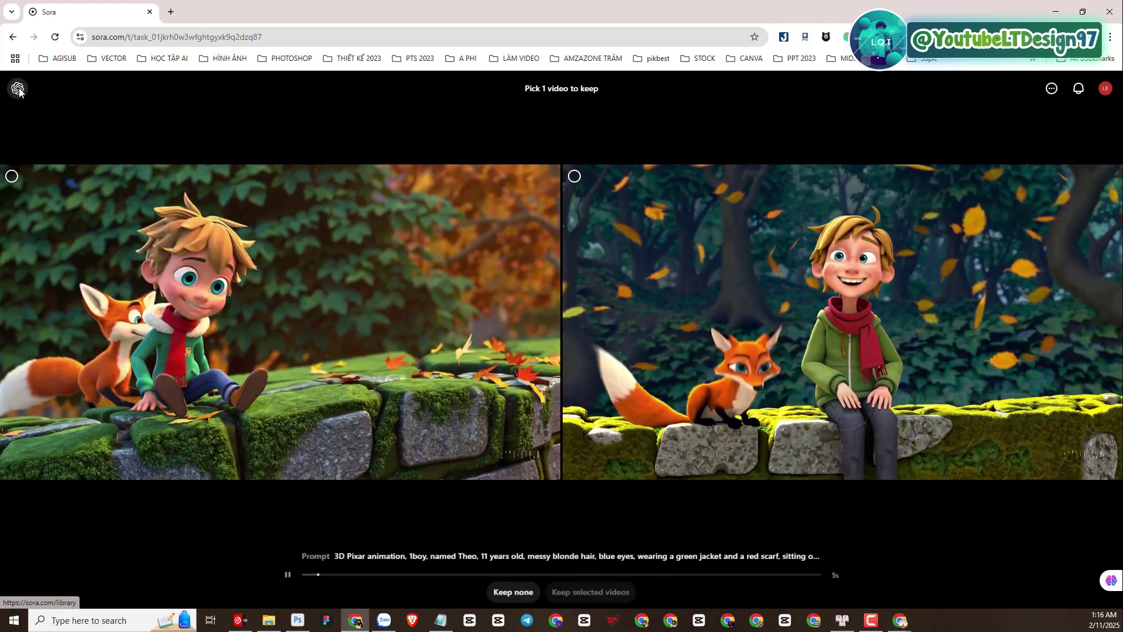
pyautogui.click(18, 88)
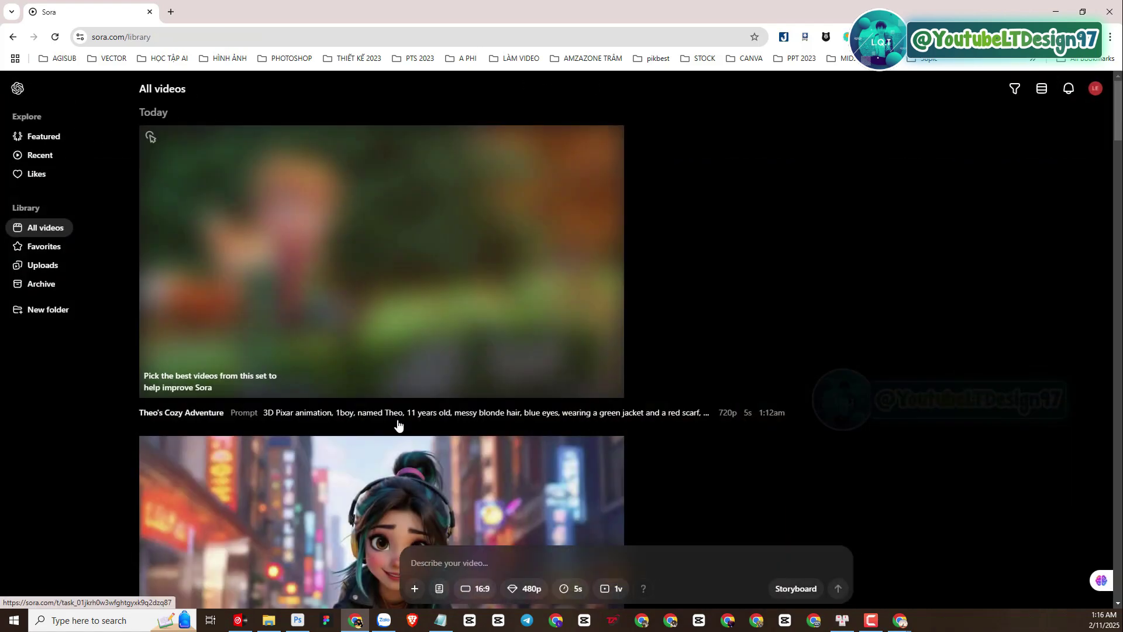
pyautogui.hotkey('ctrl', 'v')
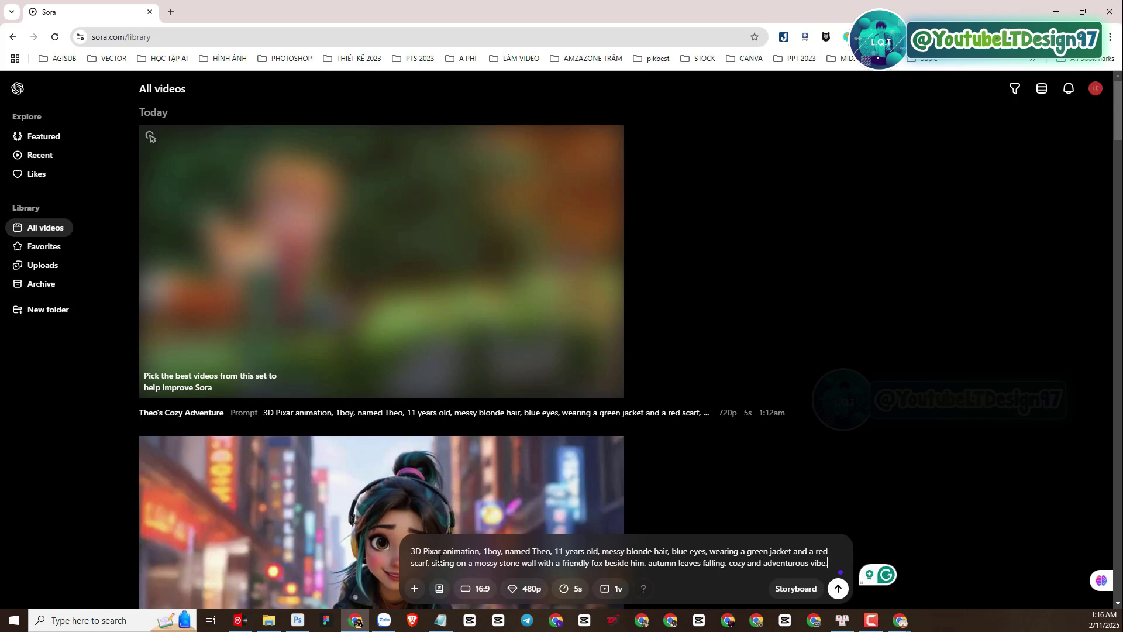
pyautogui.click(838, 589)
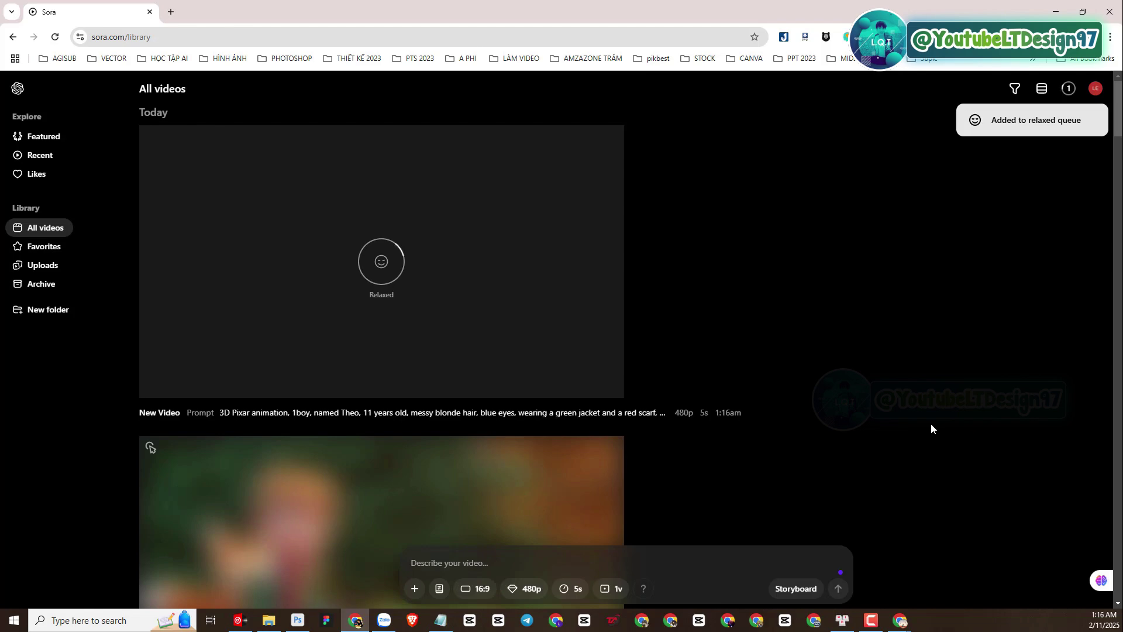
# Compare the Theo's Cozy Adventure pair, keep the video of the boy in the green zip-up hoodie against the dark forest, and return to the library
pyautogui.click(556, 502)
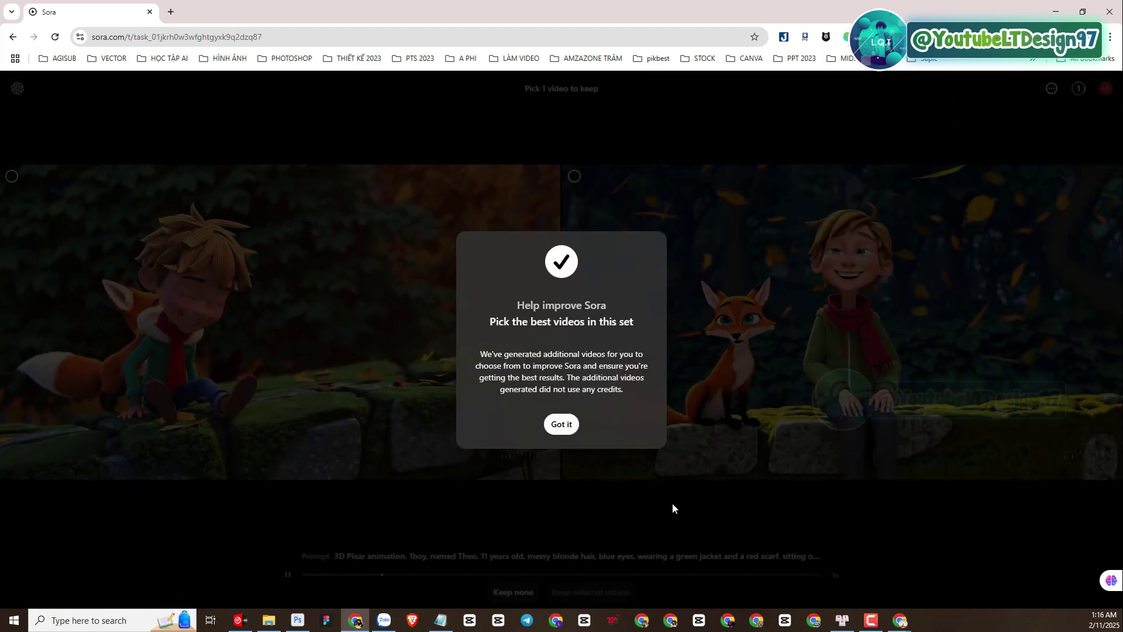
pyautogui.click(561, 425)
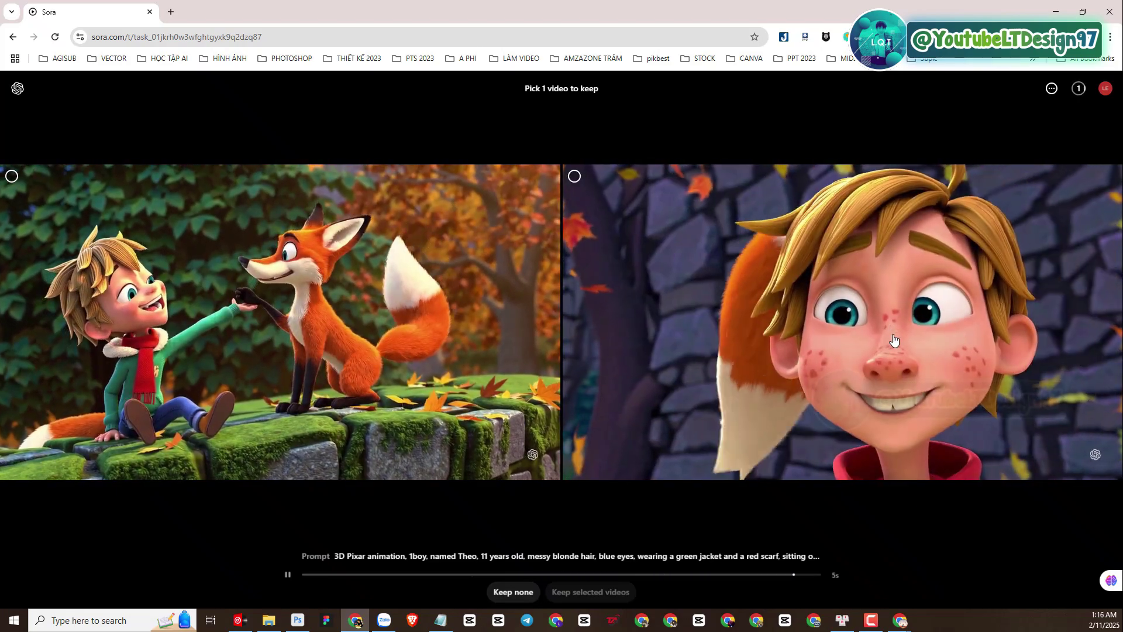
pyautogui.click(893, 340)
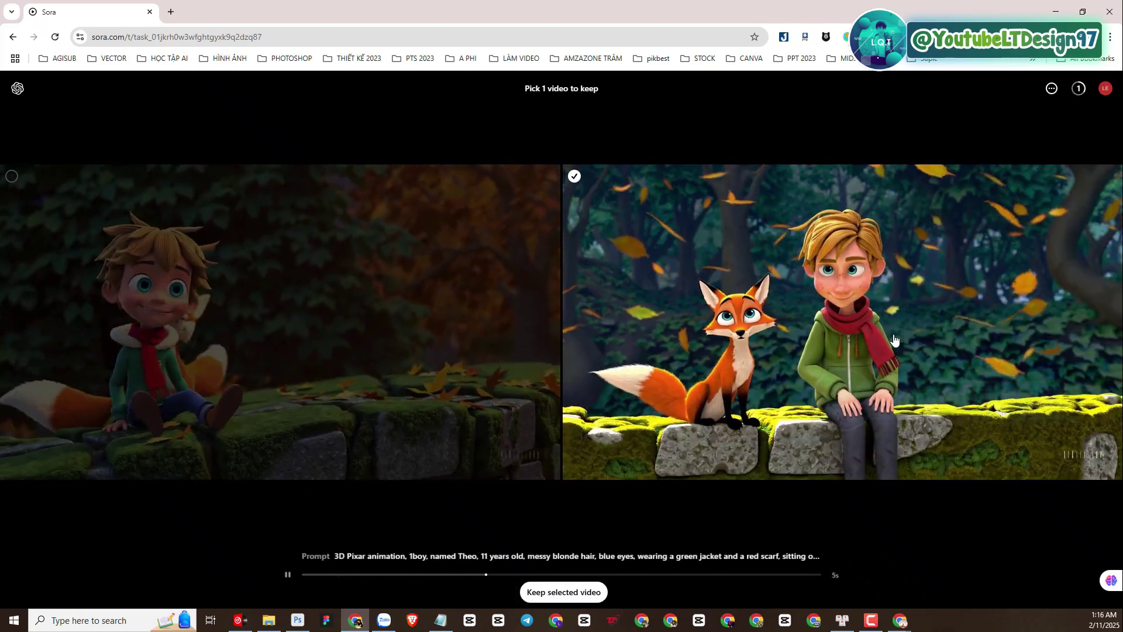
pyautogui.rightClick(845, 328)
pyautogui.click(747, 327)
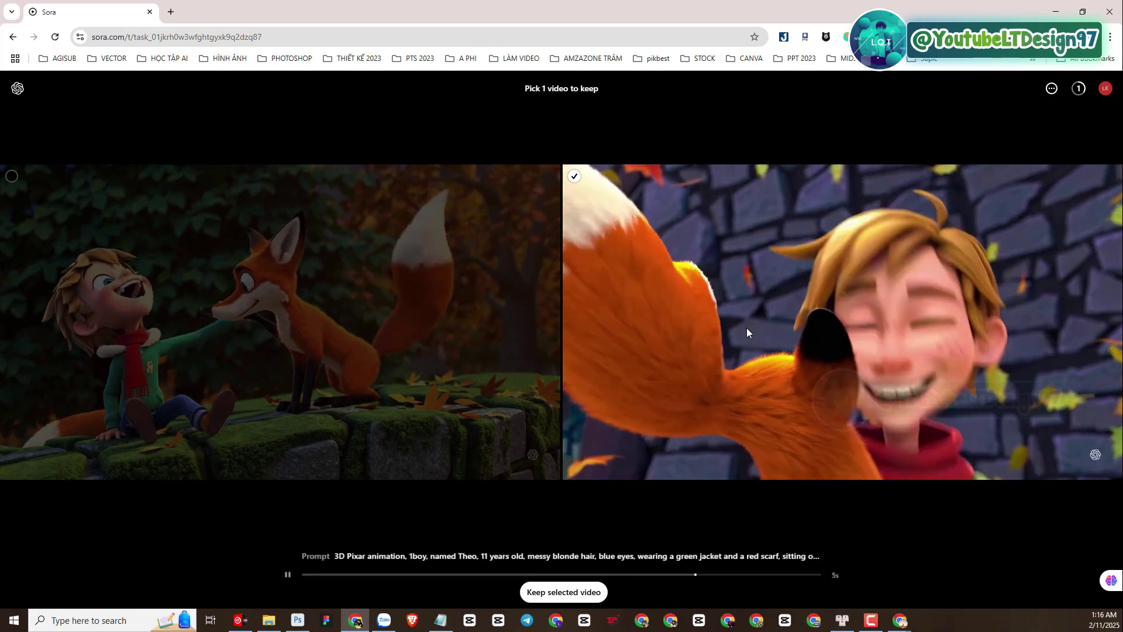
pyautogui.click(747, 328)
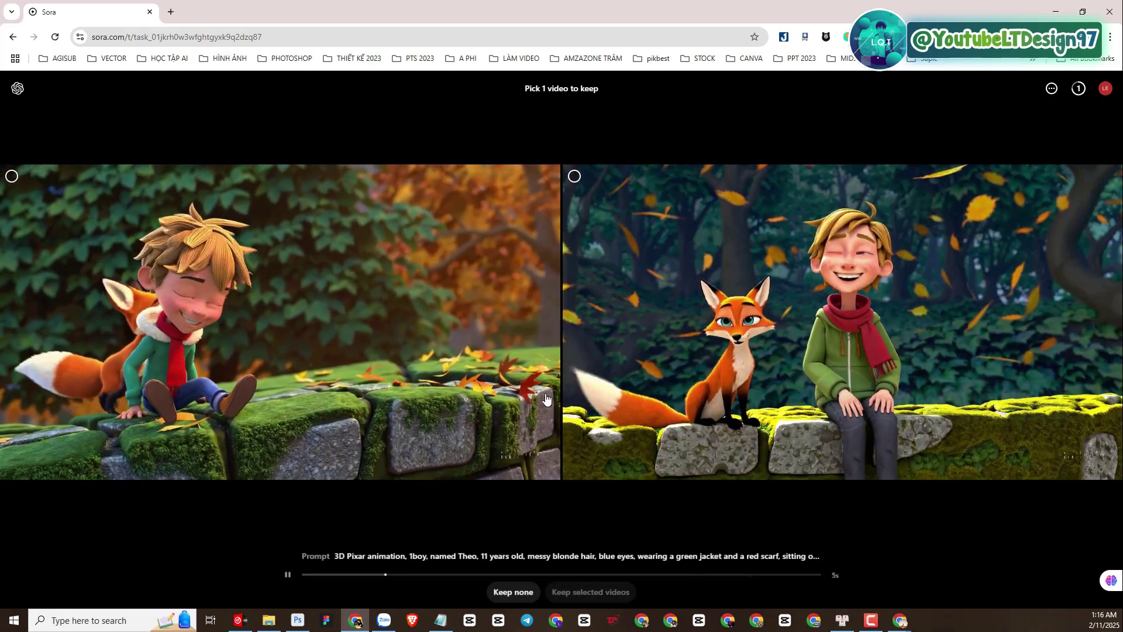
pyautogui.click(529, 395)
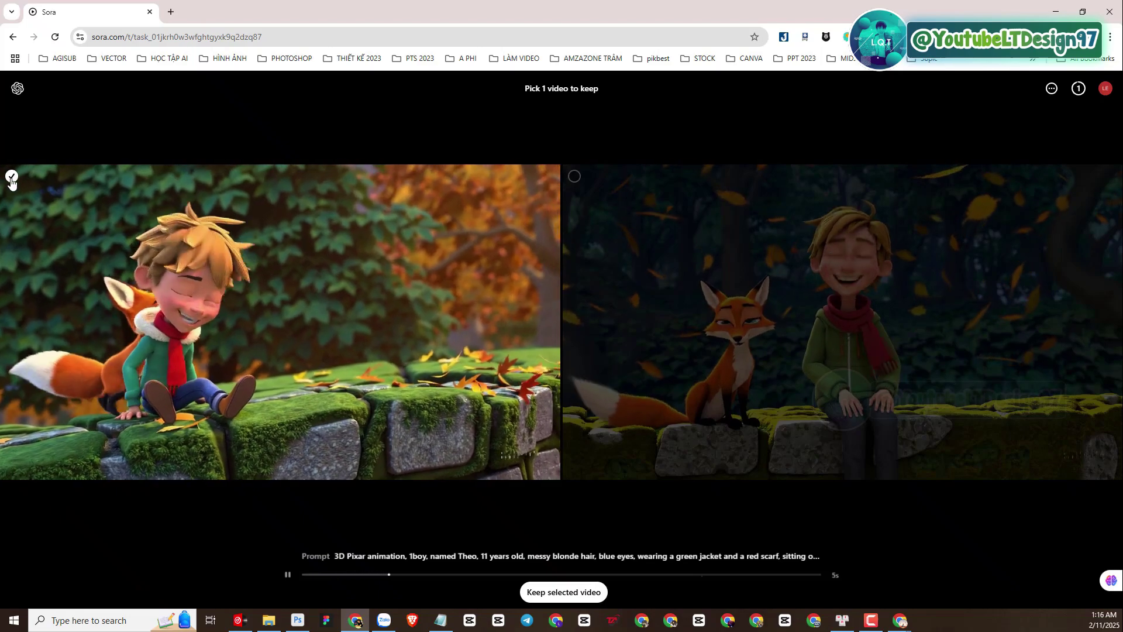
pyautogui.click(12, 175)
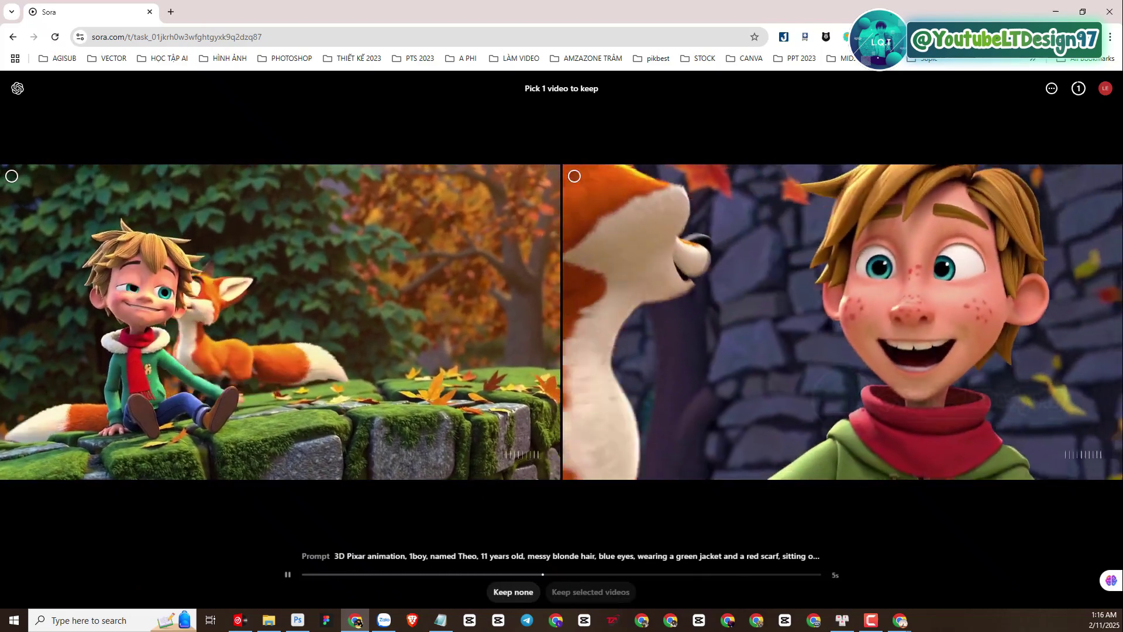
pyautogui.click(977, 412)
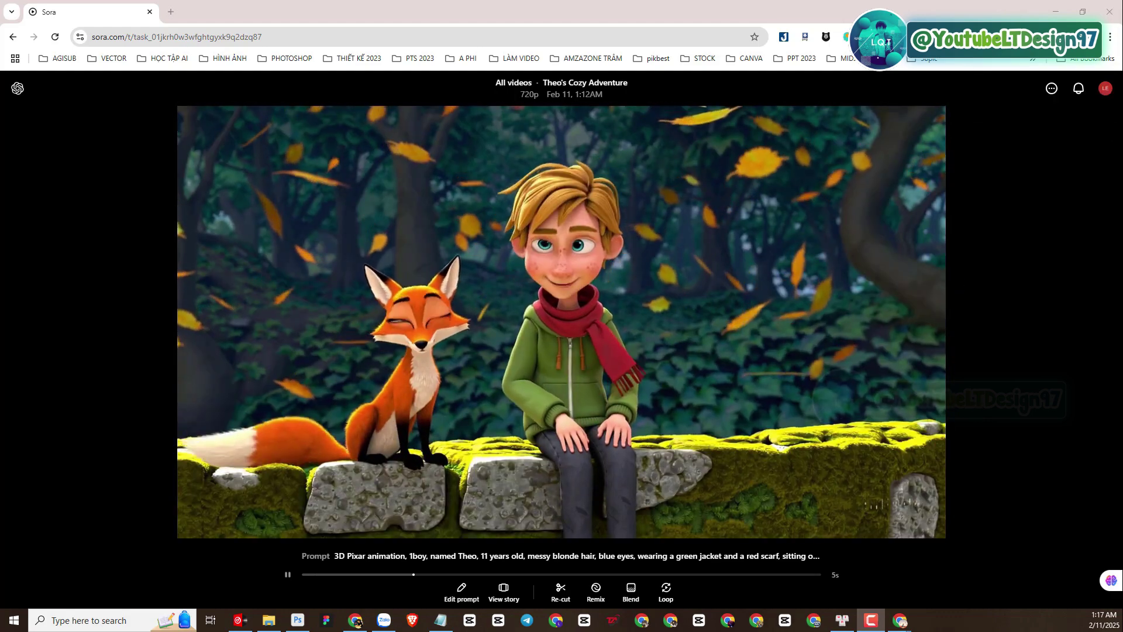
pyautogui.press('Escape')
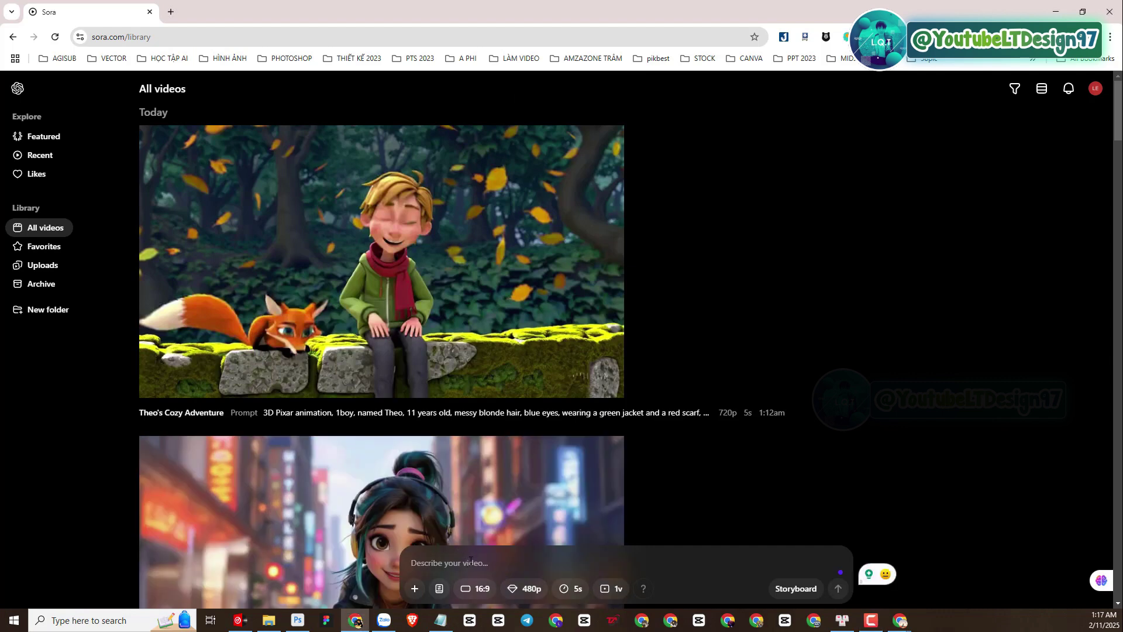
# Generate one 16:9, 720p, 5s video of an 8-year-old 3D Pixar girl with silver hair dancing among fireflies under moonlight, and watch the clip
pyautogui.click(471, 562)
pyautogui.write('3D Pixar animation of an 8-year-old girl named Aurora with long silver hair and glowing violet eyes, wearing a flowing white dress, dancing under the moonlight surrounded by fireflies in a magical meadow')
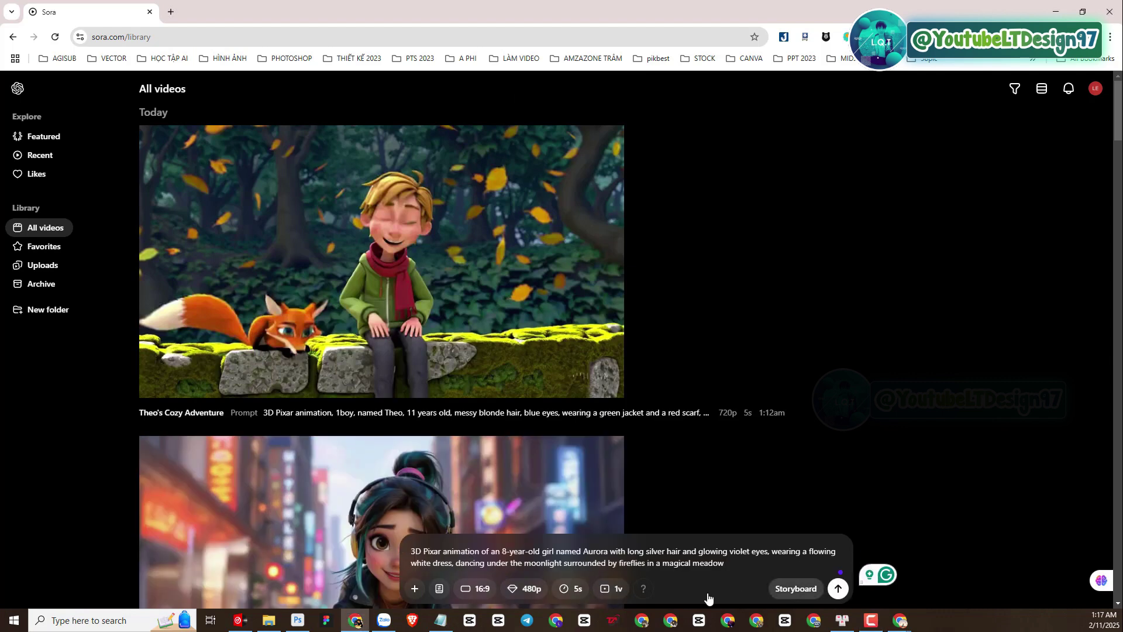
pyautogui.click(539, 589)
pyautogui.click(549, 541)
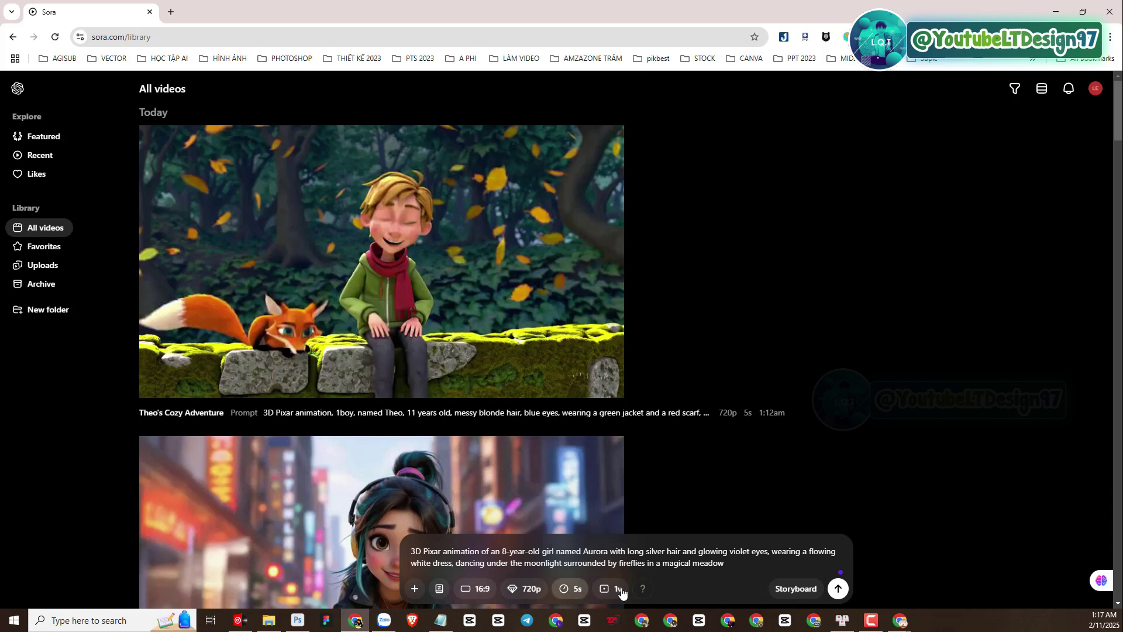
pyautogui.click(619, 588)
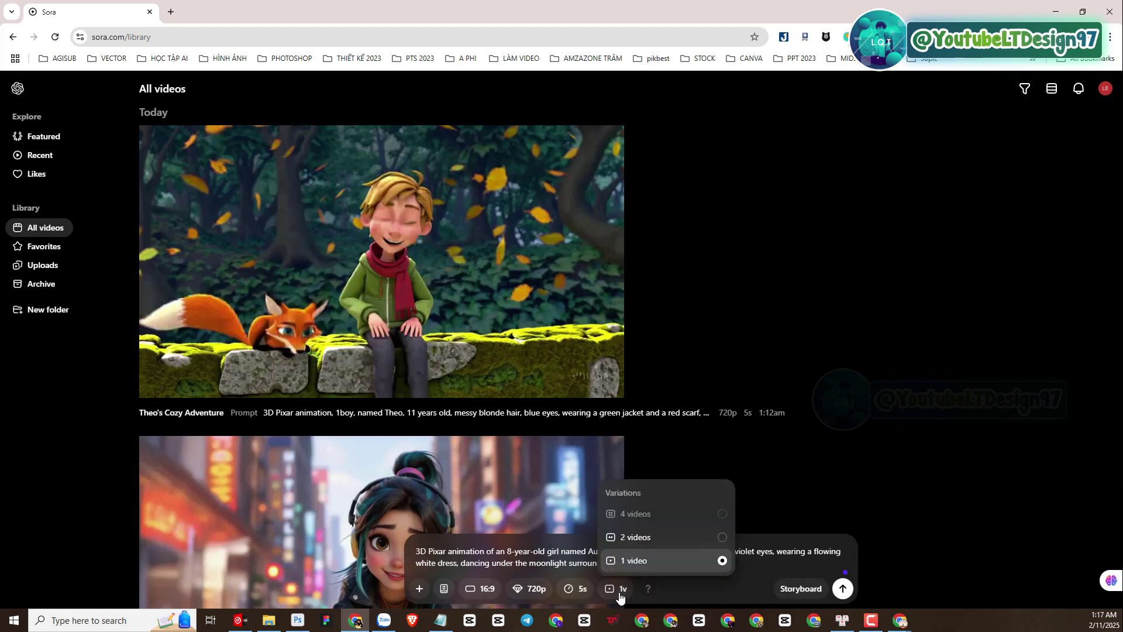
pyautogui.click(667, 560)
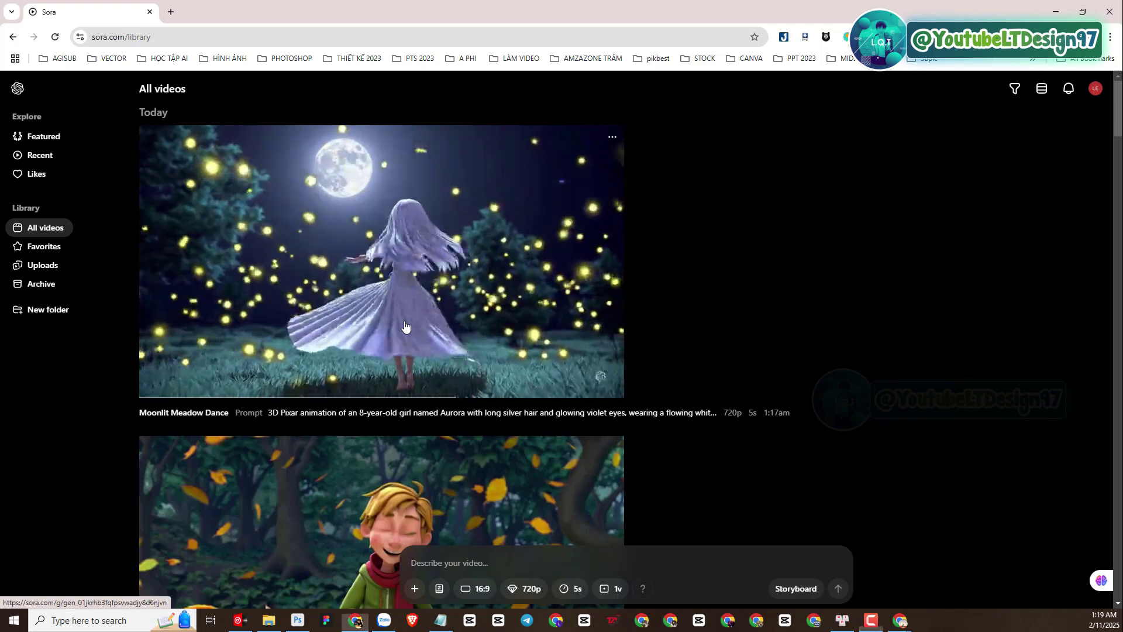
pyautogui.click(405, 326)
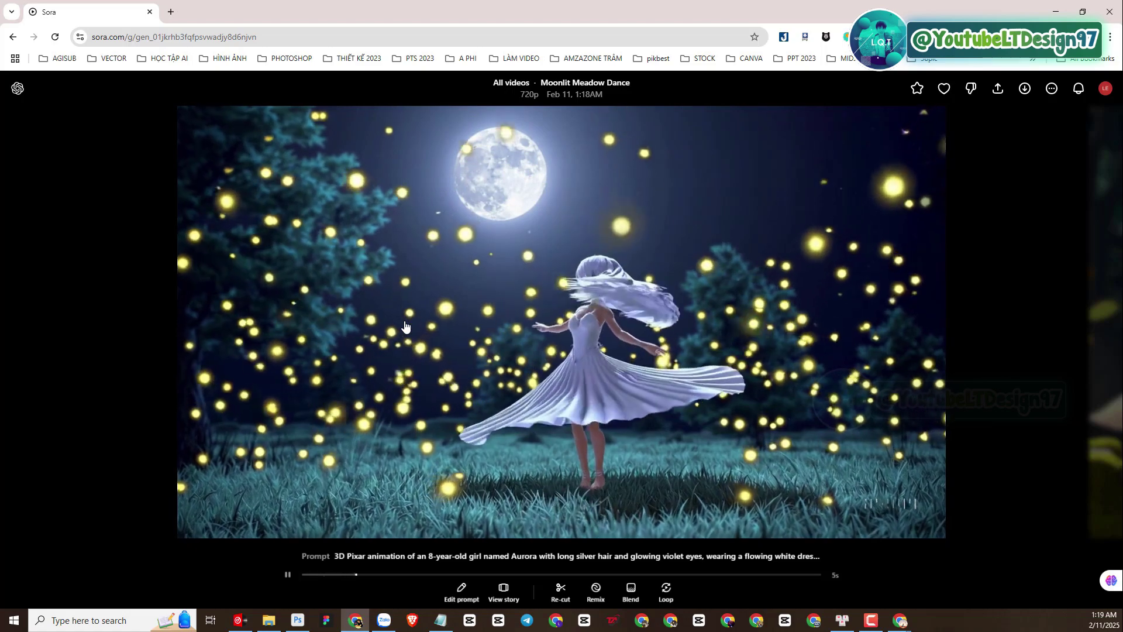
pyautogui.press('Escape')
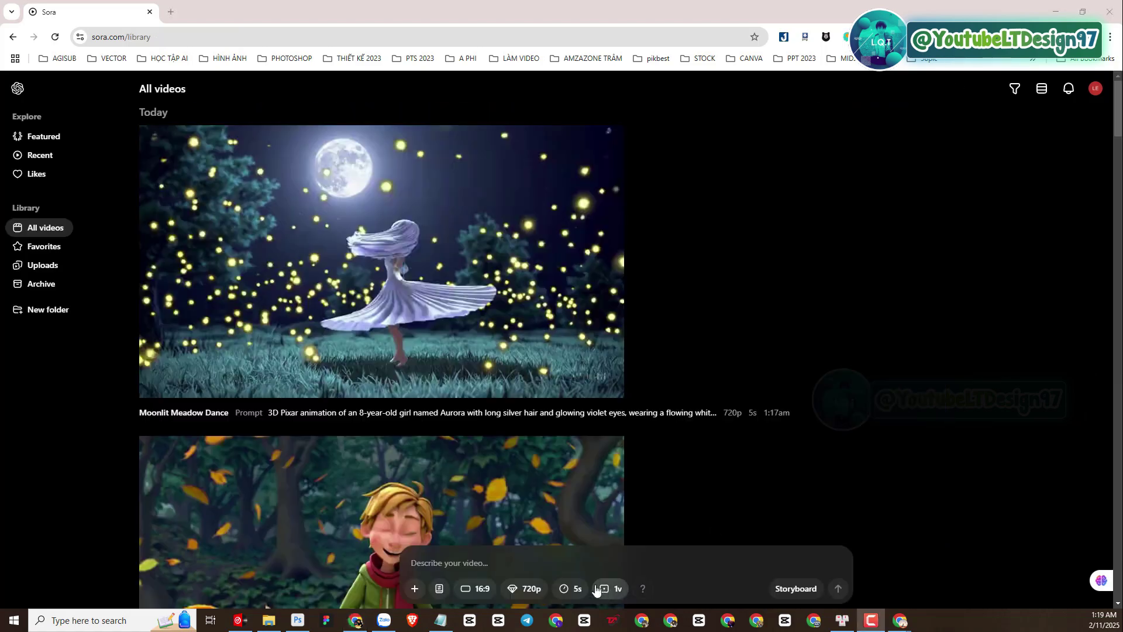
# Try to generate a 16:9, 720p, 5s 3D Pixar video of a 9-year-old girl with wavy golden hair, bright green eyes and a pastel cloak
pyautogui.write('3D Pixar animation, a 9-year-old girl named Lyra with wavy golden hair and bright green eyes. She wears a pastel cloak, gathering glowing mushrooms in a forest lit by bioluminescent plants')
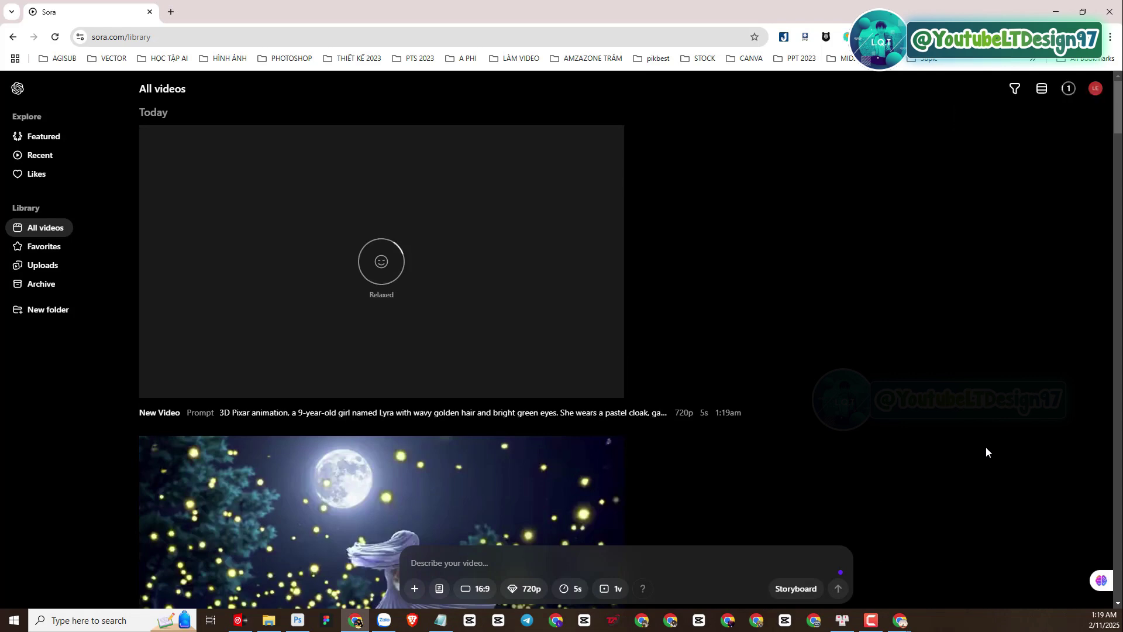
pyautogui.scroll(-3, 986, 448)
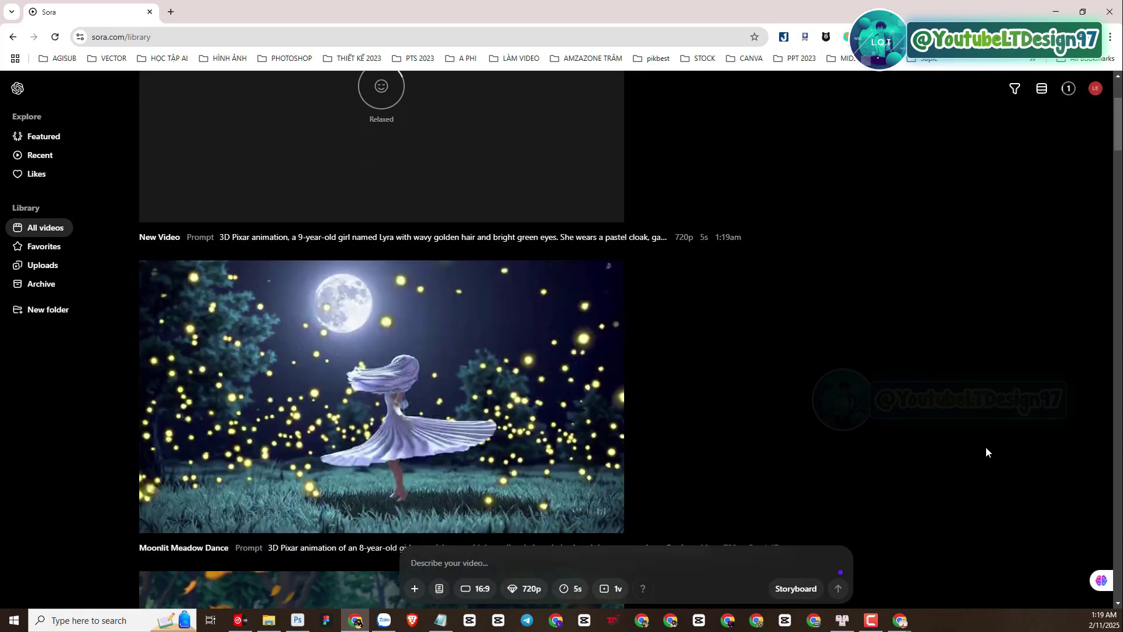
pyautogui.scroll(2, 987, 448)
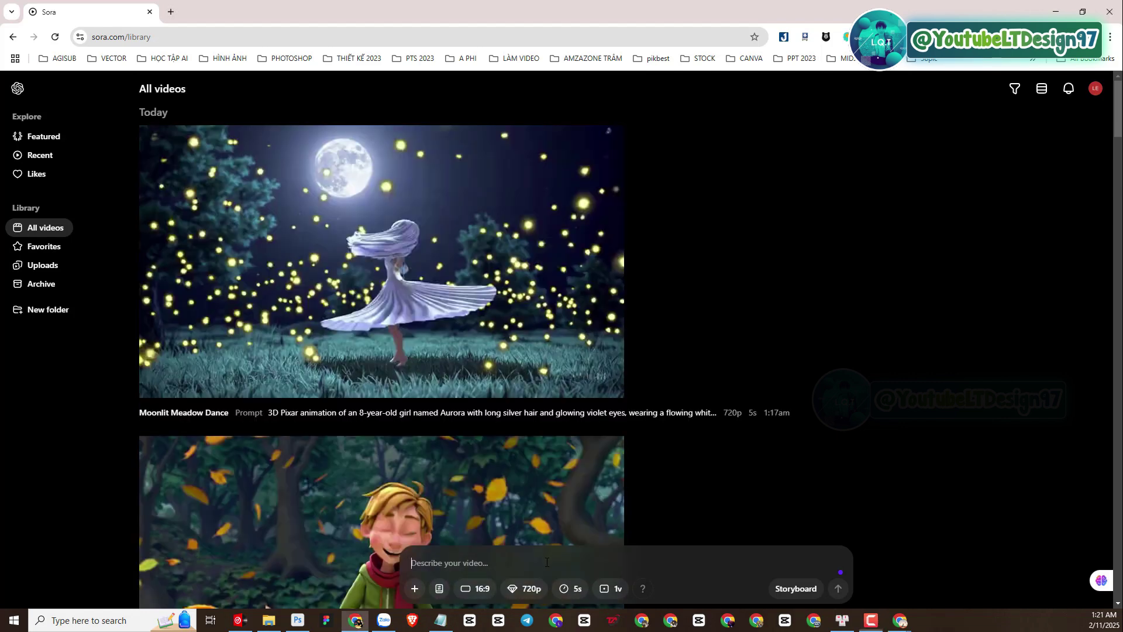
# Generate a 16:9, 720p, 5s 3D Pixar video of a 7-year-old boy with spiky red hair flying a paper airplane under the summer sun
pyautogui.rightClick(547, 562)
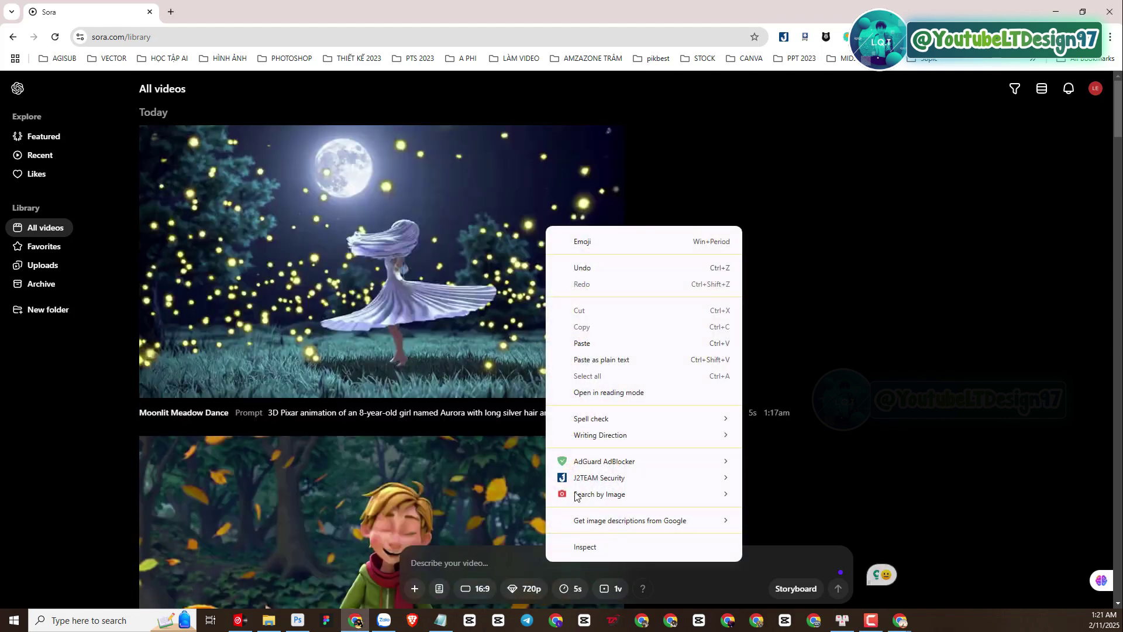
pyautogui.click(464, 563)
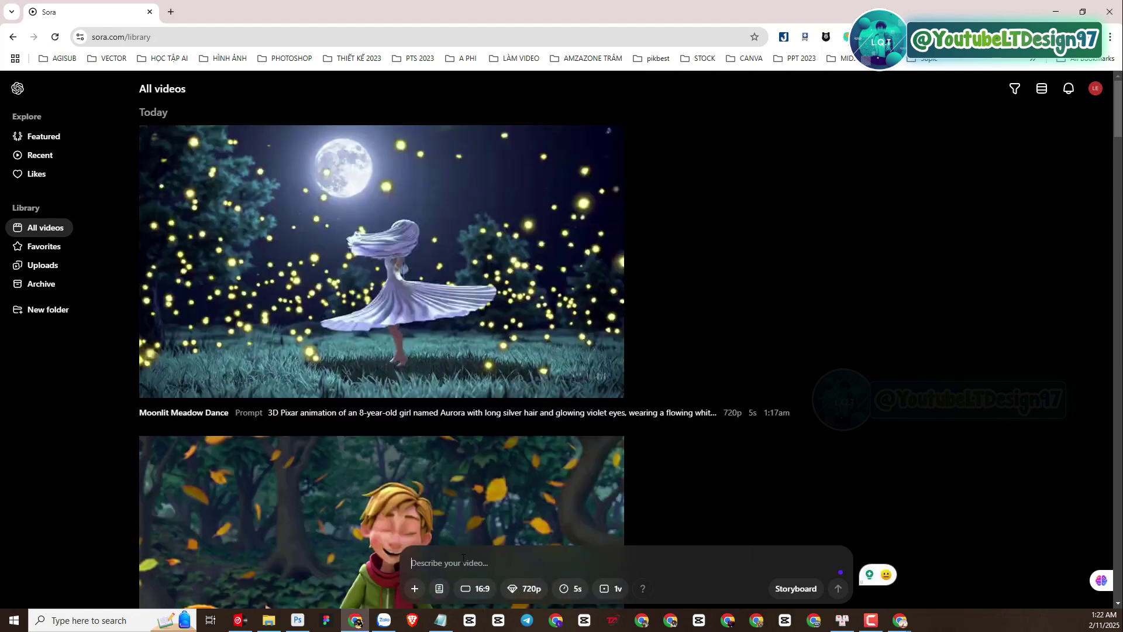
pyautogui.write('3D Pixar animation of a 7-year-old boy named Oliver with spiky red hair and freckles, wearing a blue t-shirt and shorts, flying a paper airplane under the summer sun')
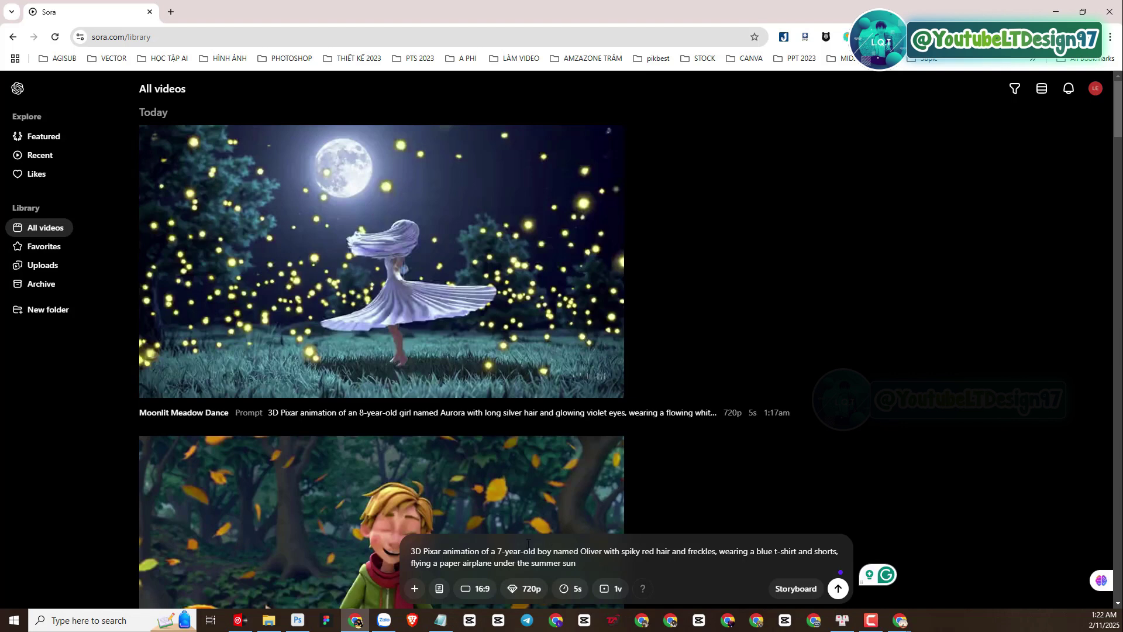
pyautogui.click(838, 590)
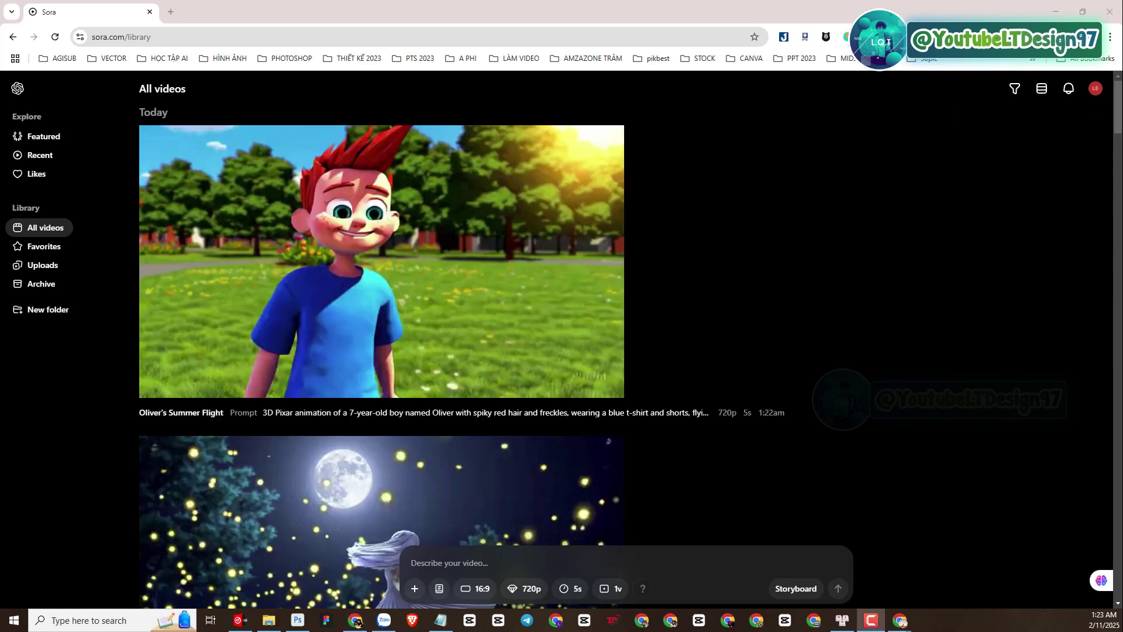
# Generate a 16:9, 720p, 5s 3D Pixar video of a 9-year-old girl with long blonde hair and hazel eyes, wearing a white dress
pyautogui.rightClick(483, 566)
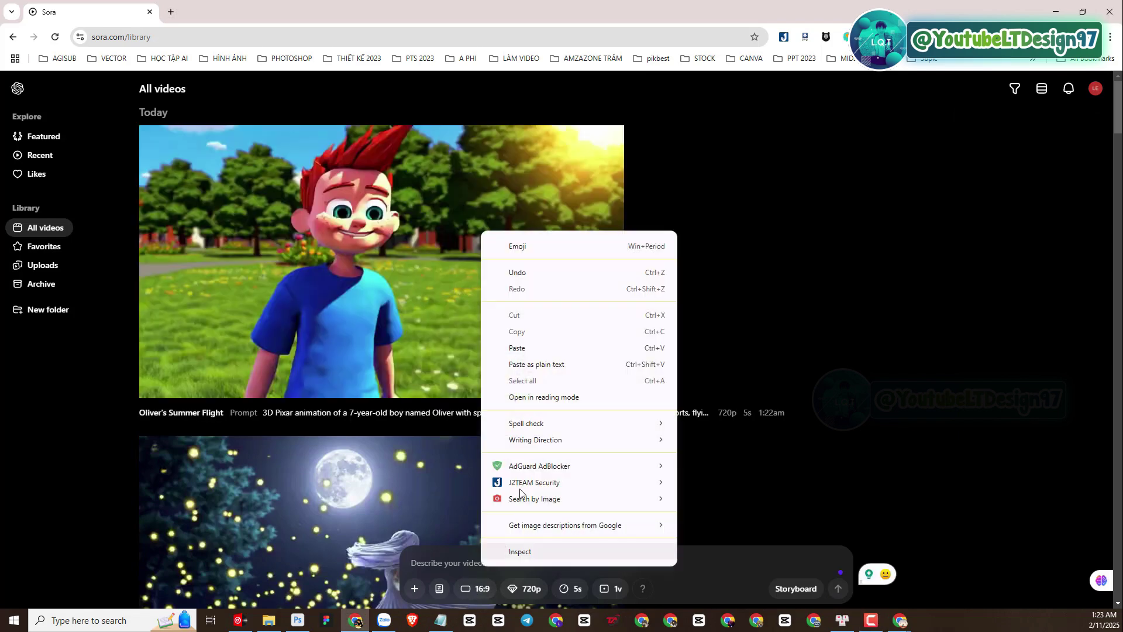
pyautogui.click(533, 361)
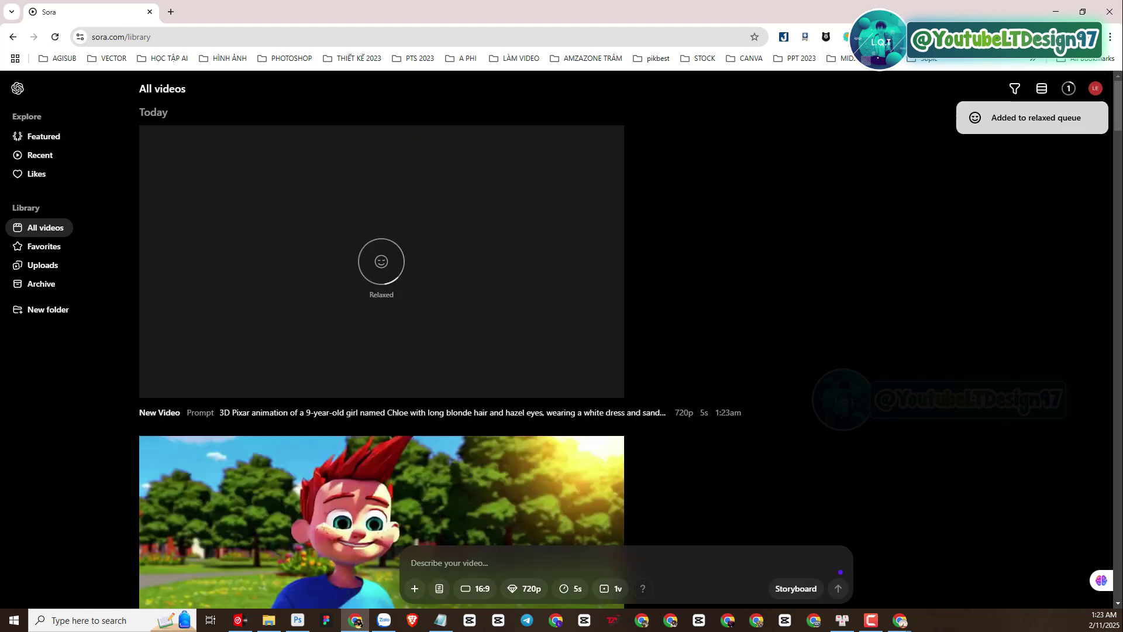
pyautogui.scroll(-2, 318, 418)
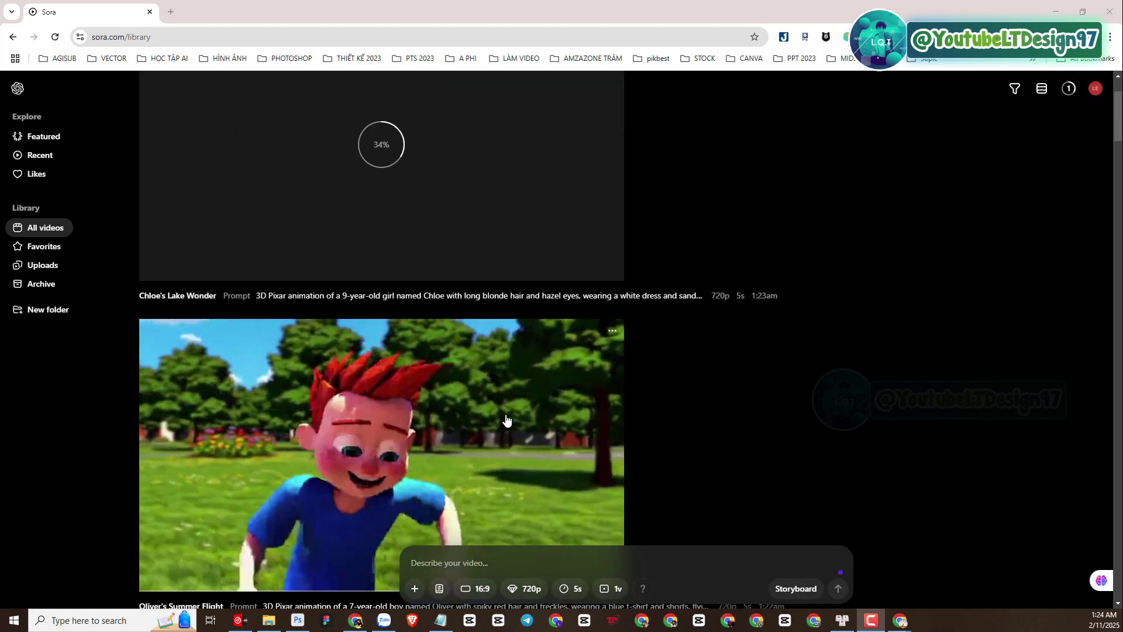
# Watch the generated clip of the red-haired boy in the blue t-shirt, and return to the video library
pyautogui.scroll(-1, 318, 418)
pyautogui.click(318, 418)
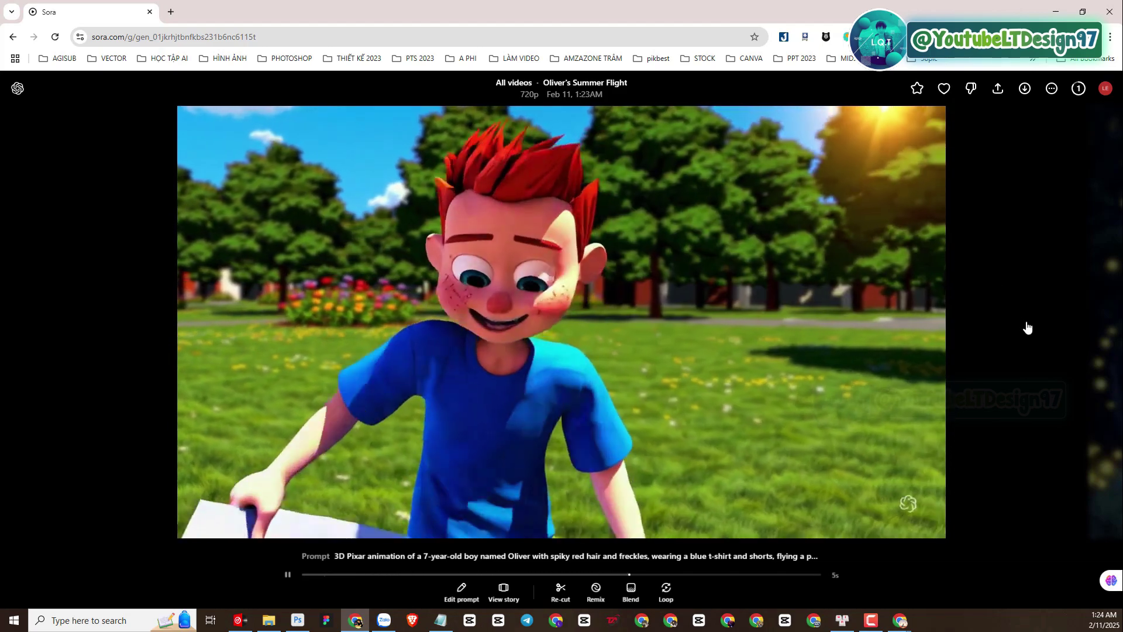
pyautogui.click(978, 328)
pyautogui.scroll(1, 277, 270)
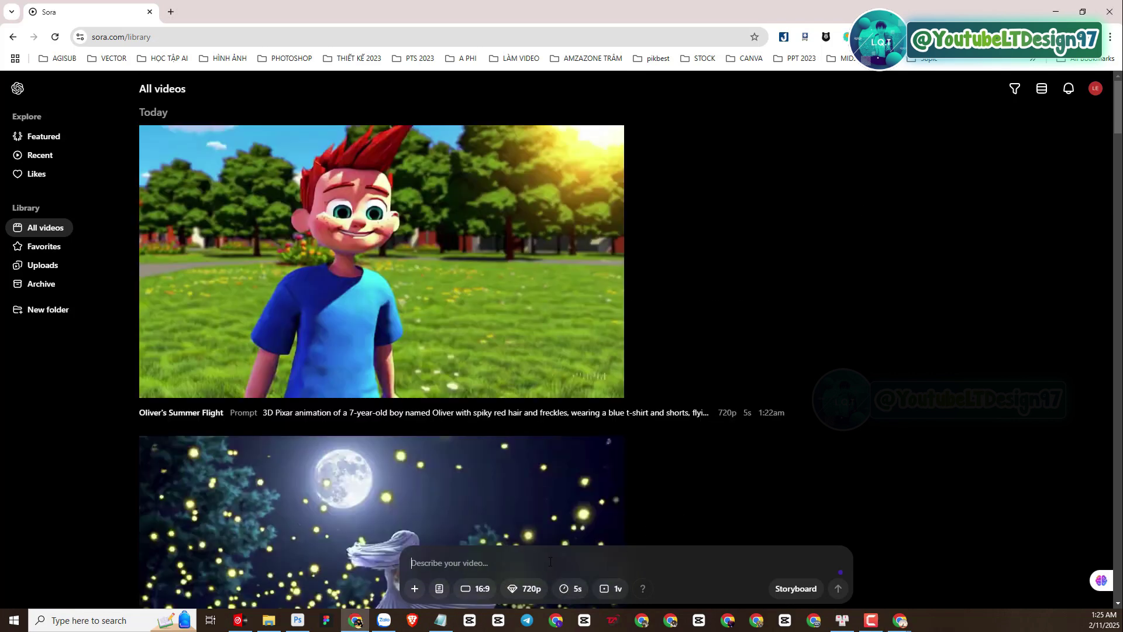
# Generate a 16:9, 720p, 5s 3D Pixar video of a brave 10-year-old boy with messy brown hair and a leather jacket, and watch the clip
pyautogui.rightClick(550, 562)
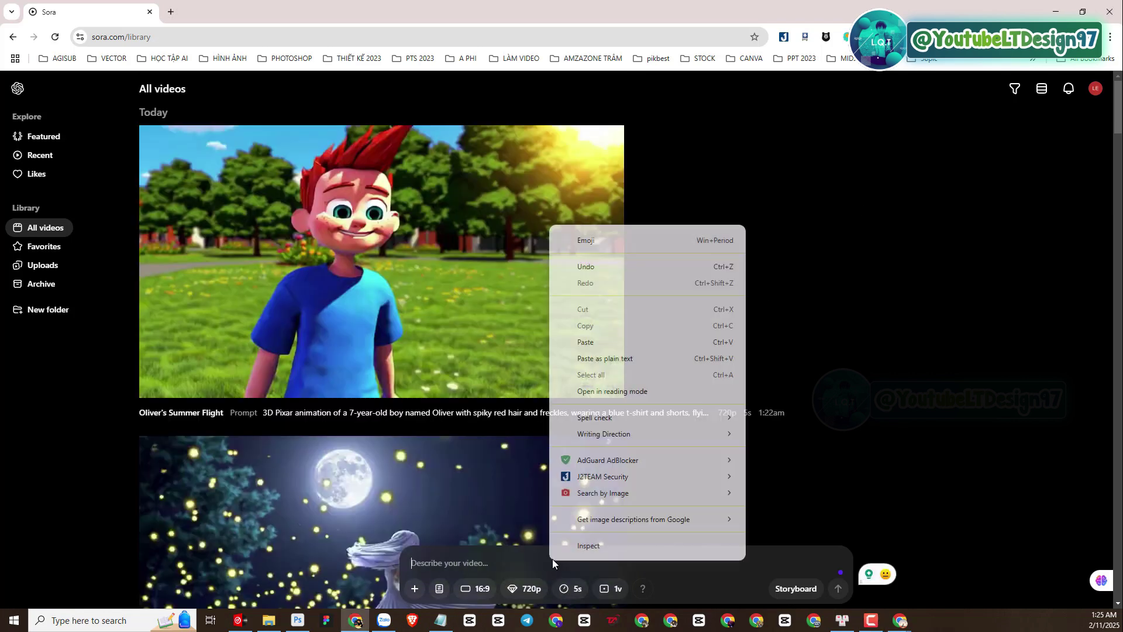
pyautogui.click(451, 556)
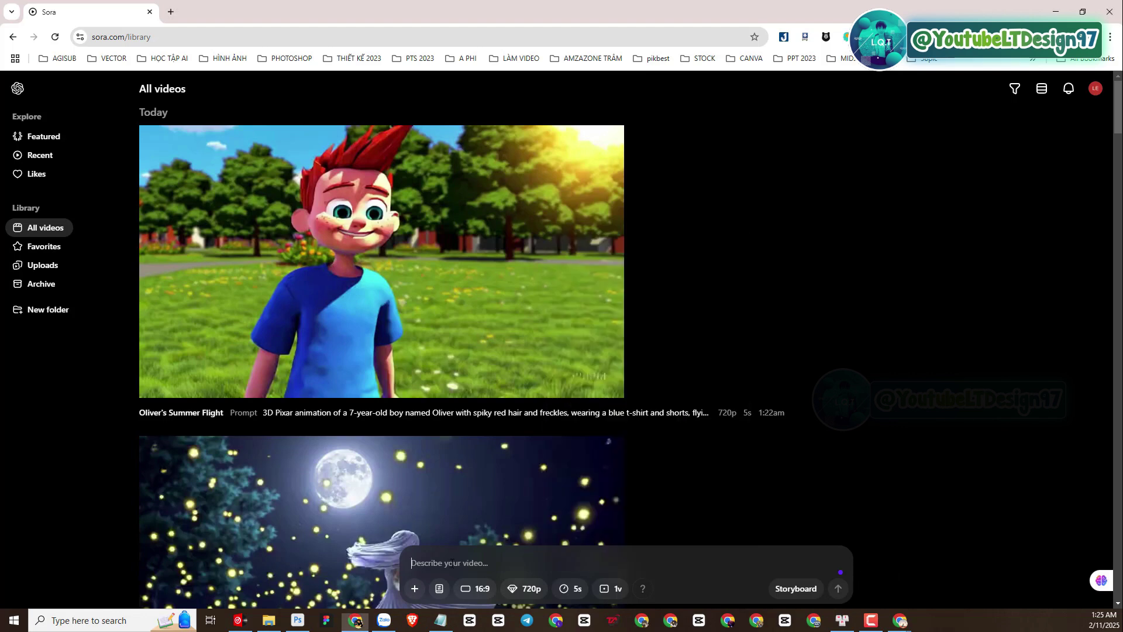
pyautogui.write('3D Pixar animation, a brave 10-year-old boy named Liam with messy brown hair and green eyes. He wears a leather jacket and gloves, riding a skateboard on a busy street')
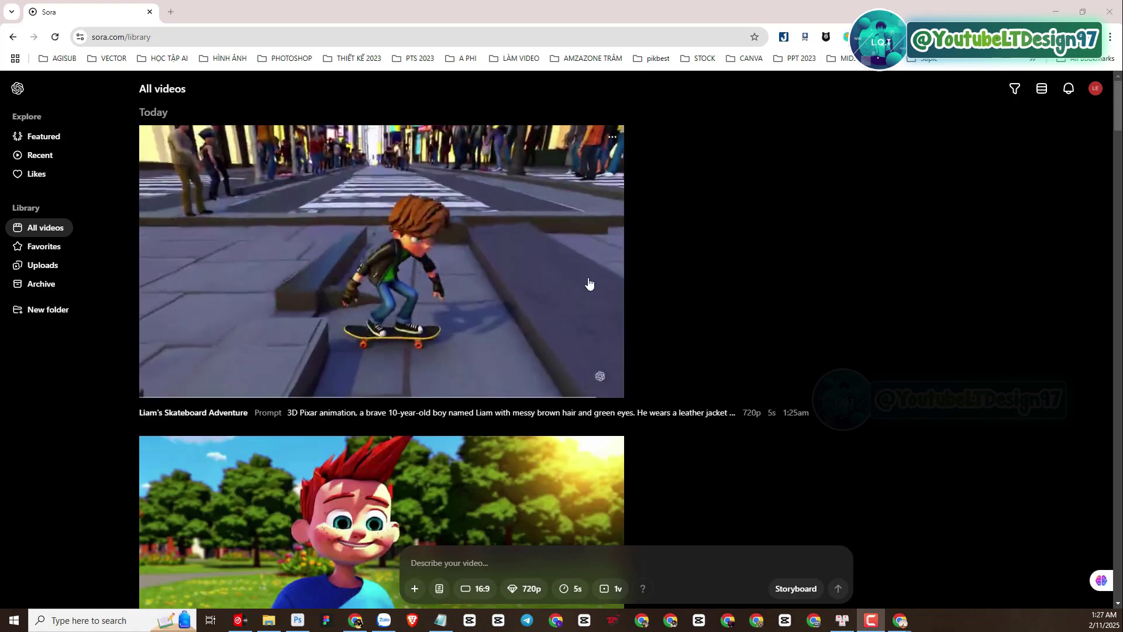
pyautogui.click(590, 284)
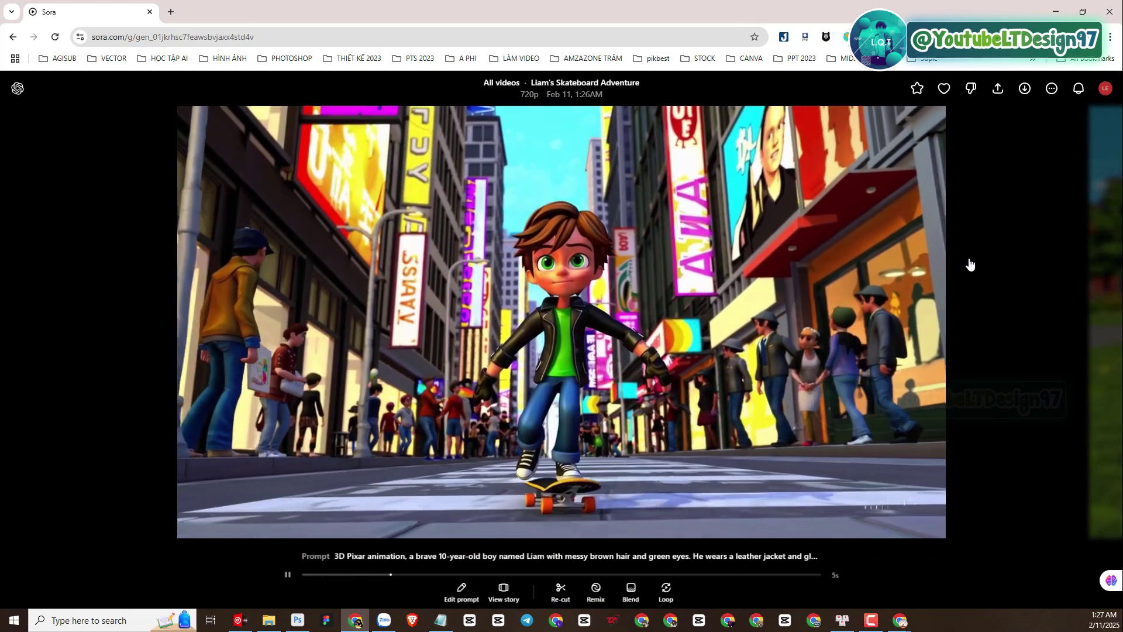
pyautogui.click(965, 273)
# Browse the generated clips in the video library, from today's newest ones back to those of Sat Feb 8
pyautogui.scroll(-20, 952, 296)
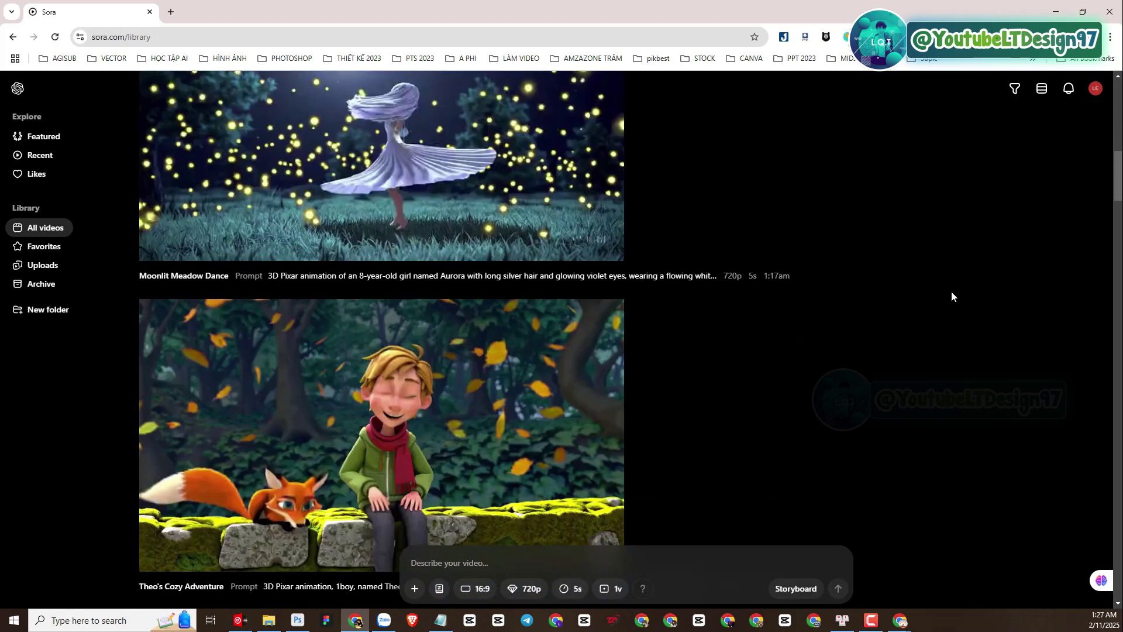
pyautogui.scroll(-20, 951, 296)
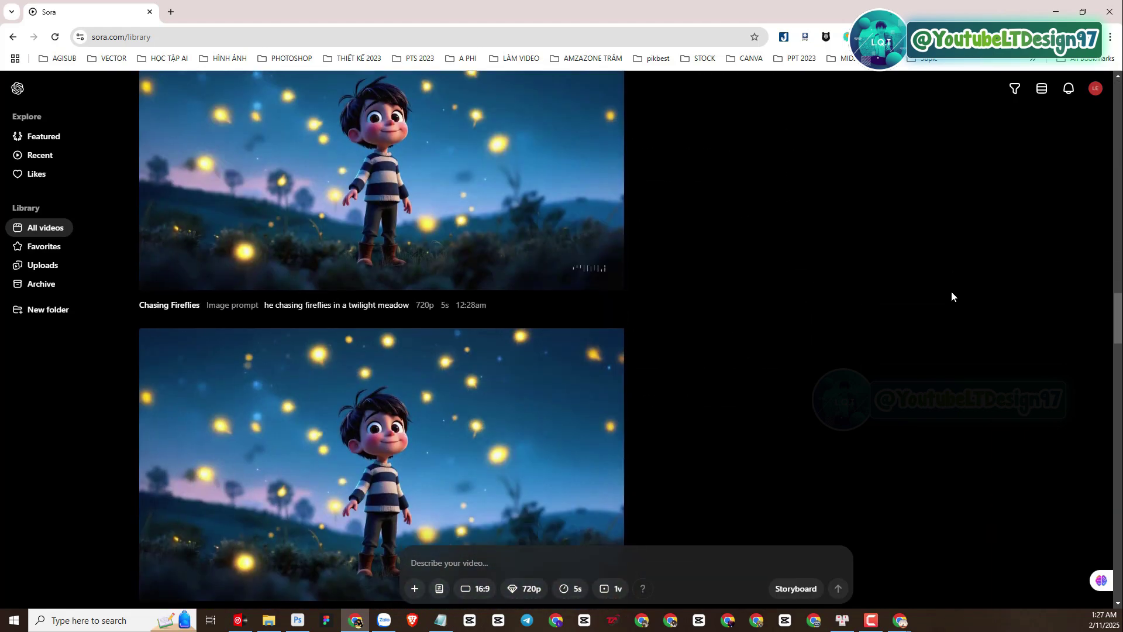
pyautogui.scroll(-3, 951, 297)
pyautogui.scroll(20, 949, 275)
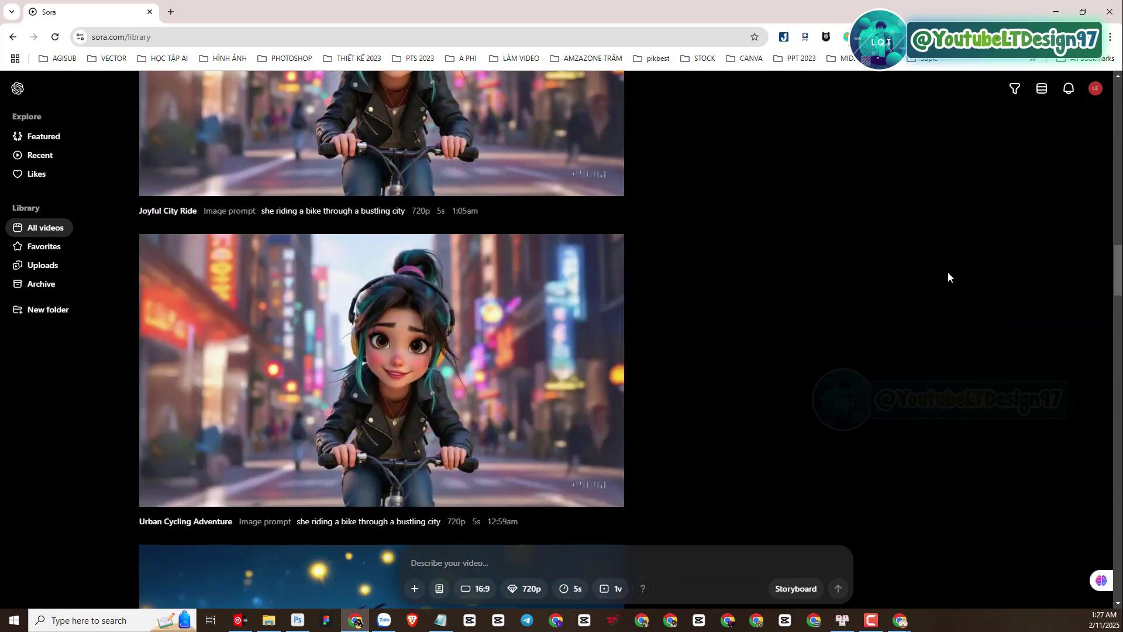
pyautogui.scroll(15, 952, 293)
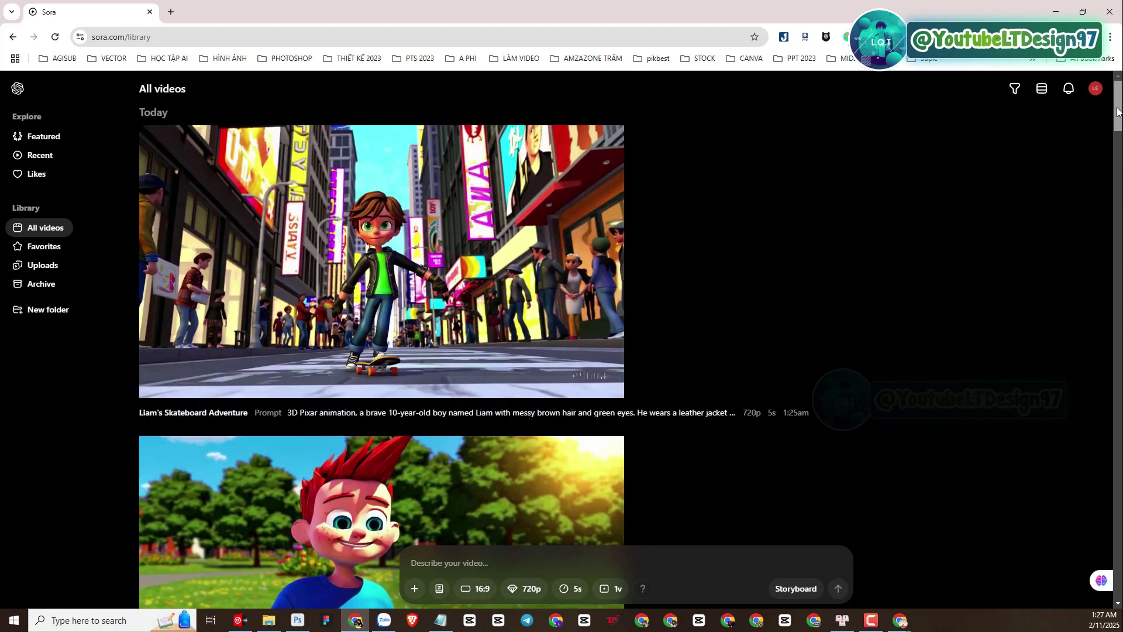
pyautogui.moveTo(1118, 112); pyautogui.dragTo(1120, 450)
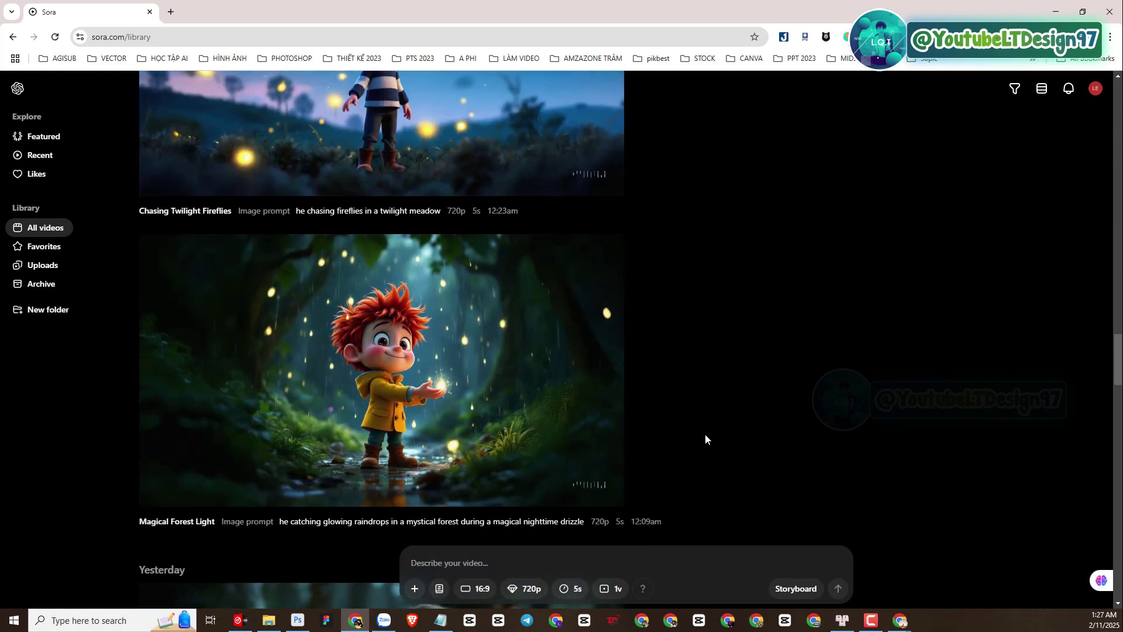
pyautogui.scroll(4, 706, 436)
pyautogui.scroll(-5, 705, 436)
pyautogui.scroll(-4, 705, 437)
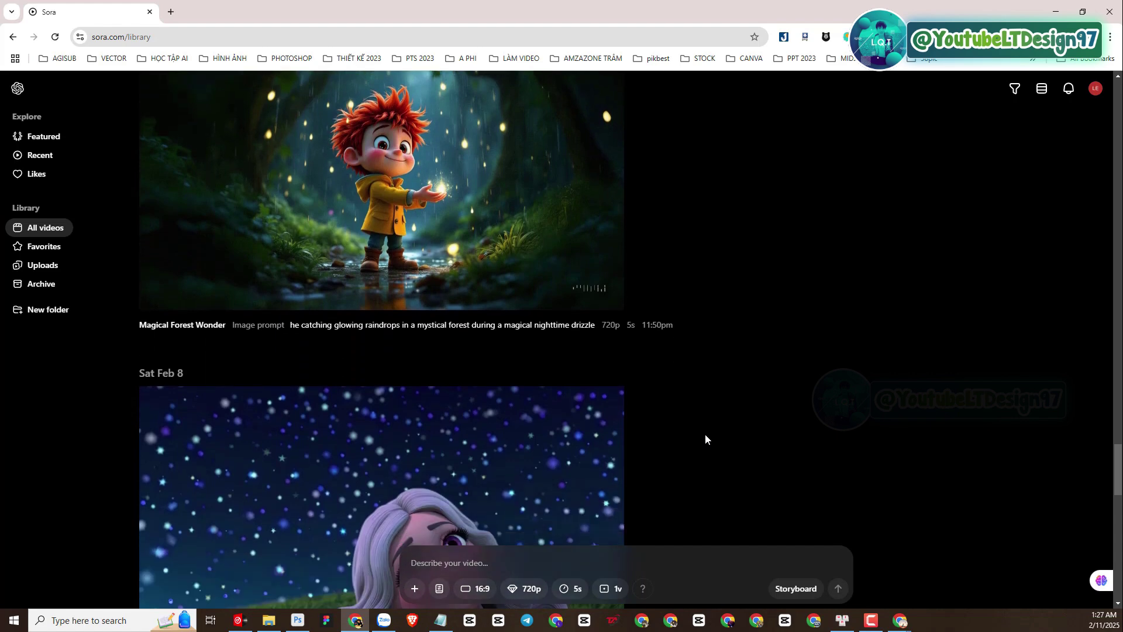
pyautogui.scroll(5, 658, 436)
pyautogui.scroll(-1, 475, 467)
# Watch the 11:50pm clip of the boy catching glowing raindrops and the 11:51pm clip of the boy chasing twilight fireflies
pyautogui.click(452, 439)
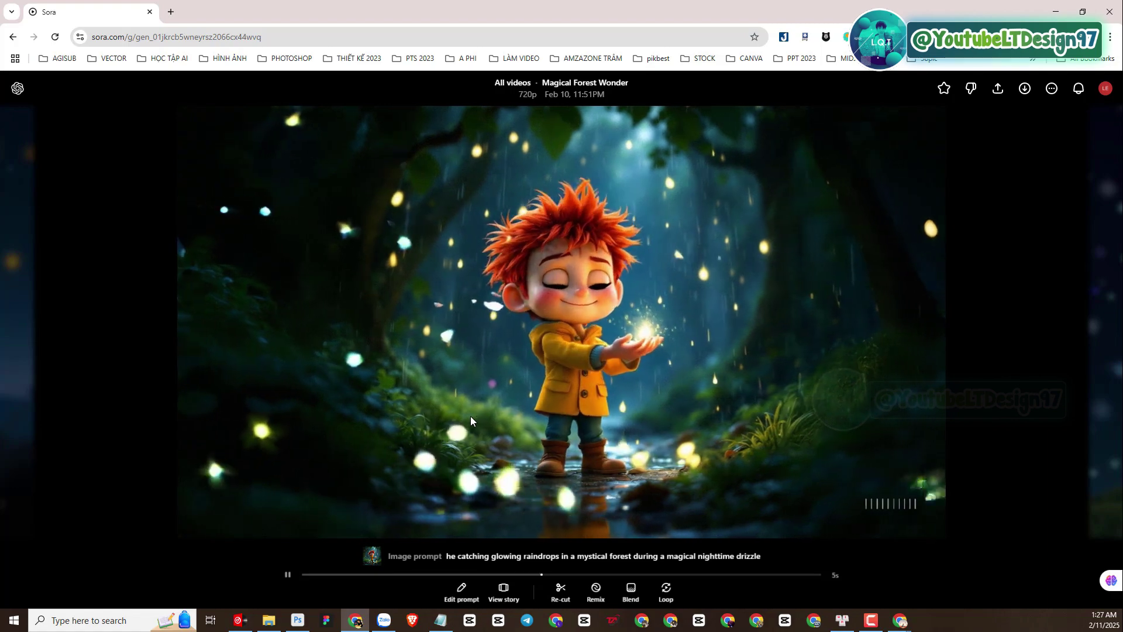
pyautogui.click(1036, 351)
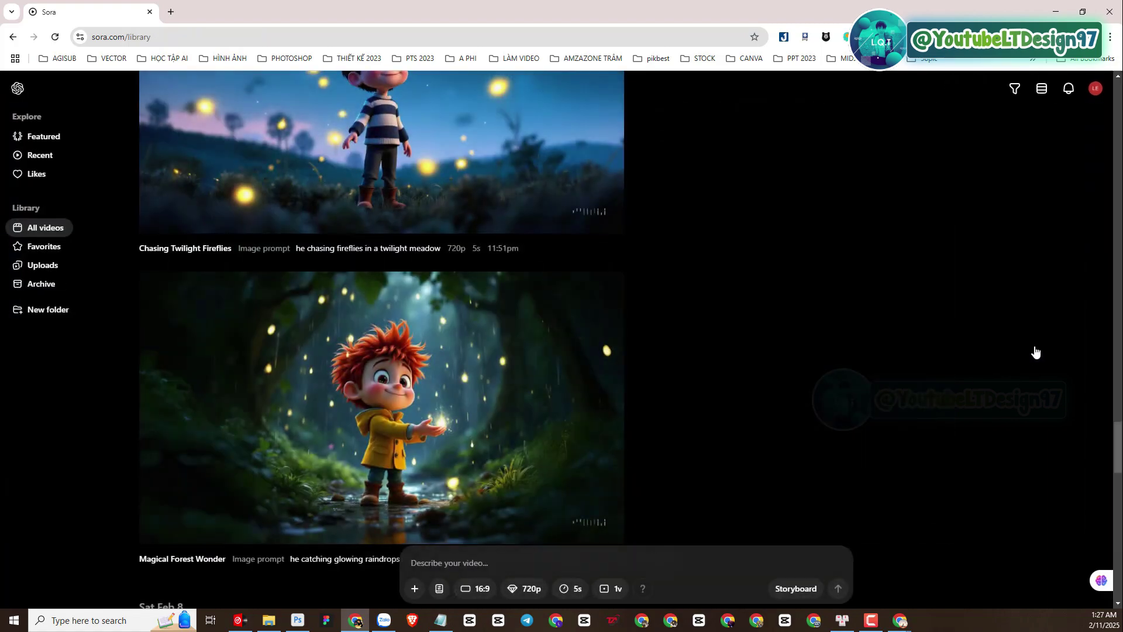
pyautogui.click(199, 379)
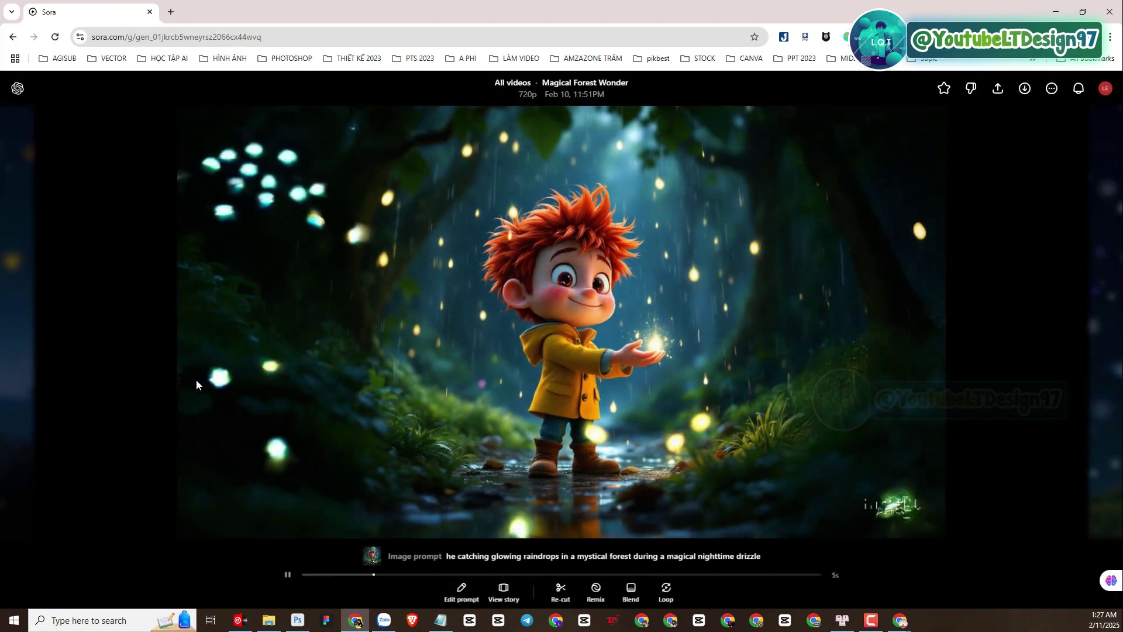
pyautogui.click(158, 377)
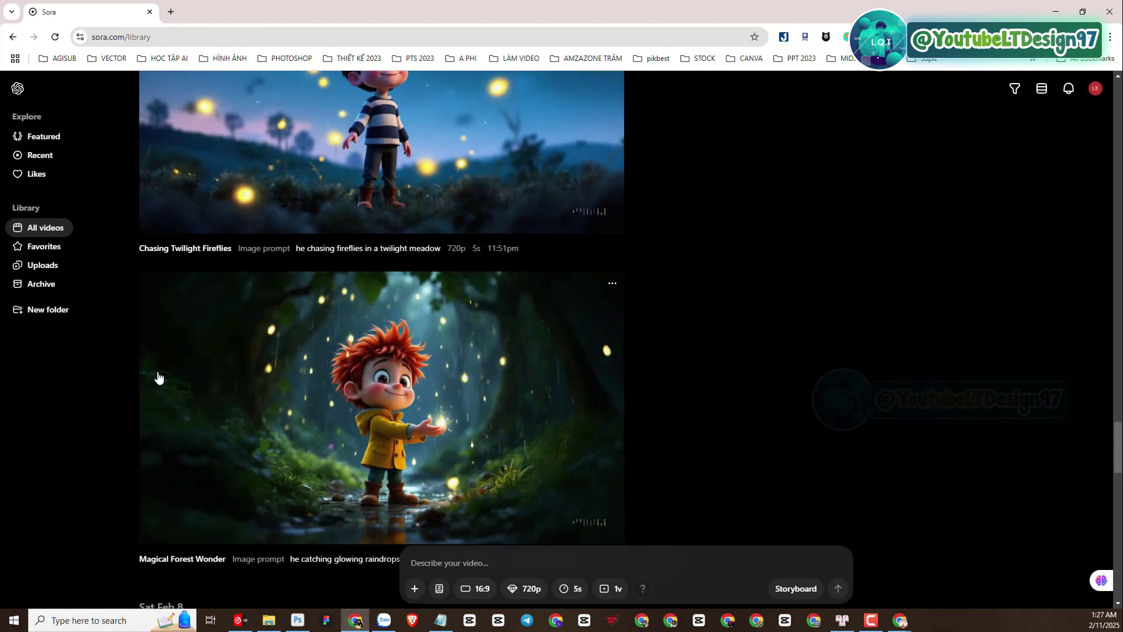
pyautogui.click(339, 184)
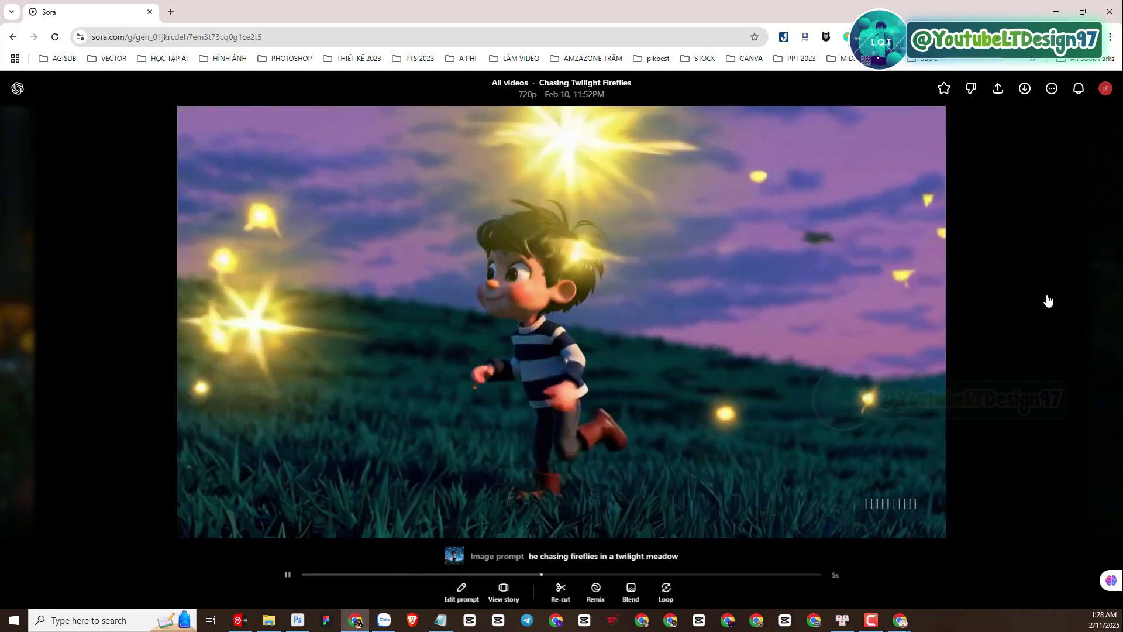
pyautogui.click(1014, 346)
# Review the bike ride, autumn forest and moonlit meadow clips on the way back to the newest video in the library
pyautogui.scroll(15, 541, 393)
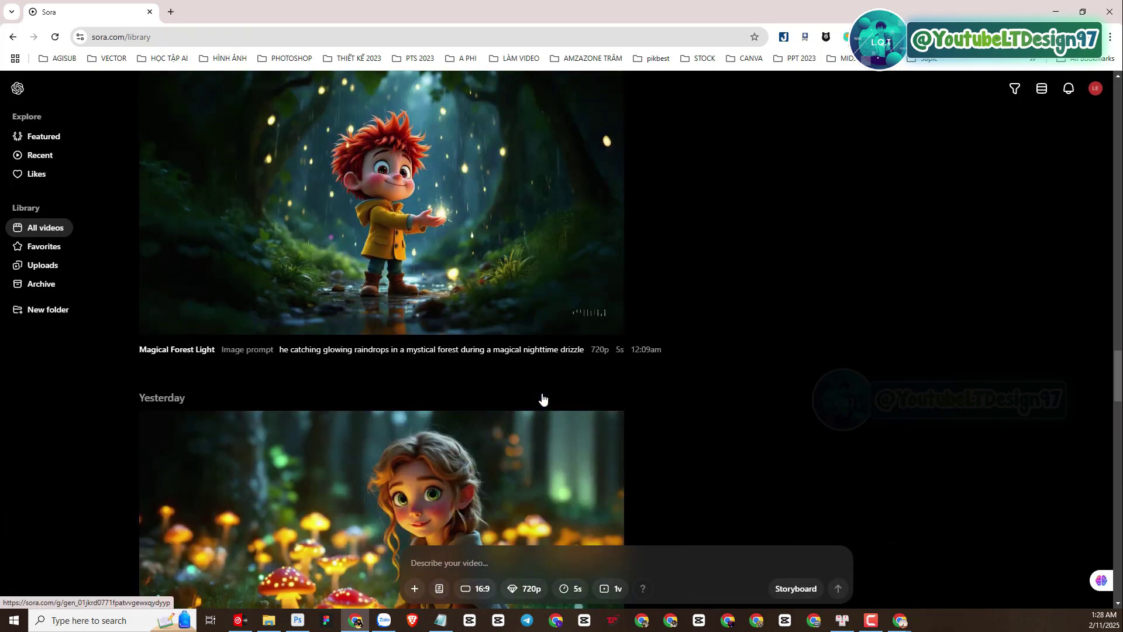
pyautogui.scroll(12, 542, 395)
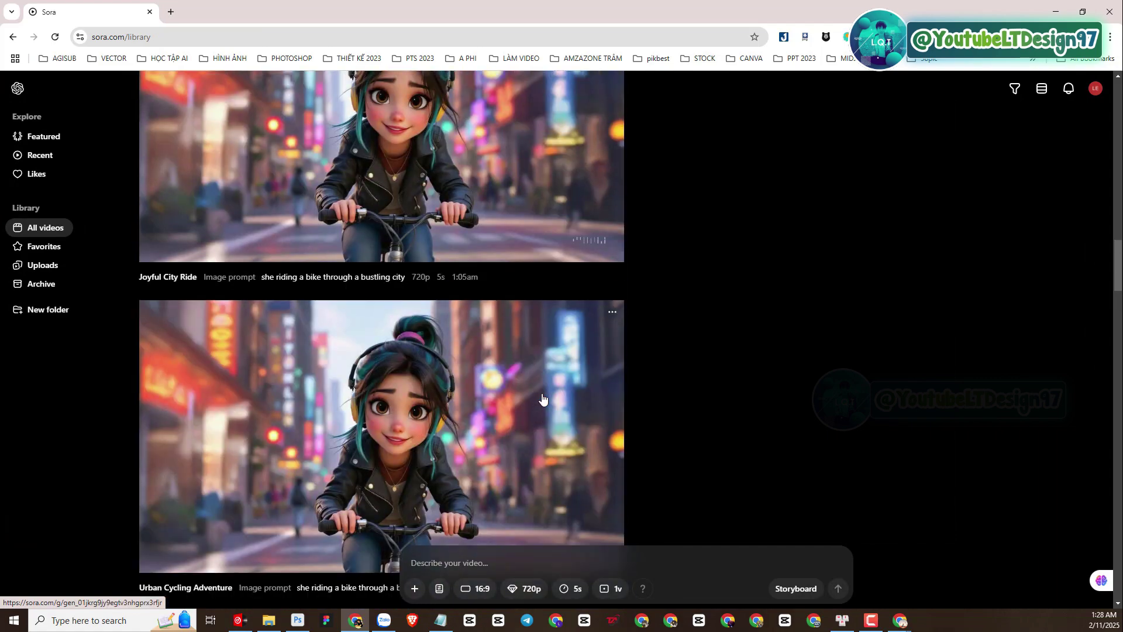
pyautogui.scroll(12, 542, 398)
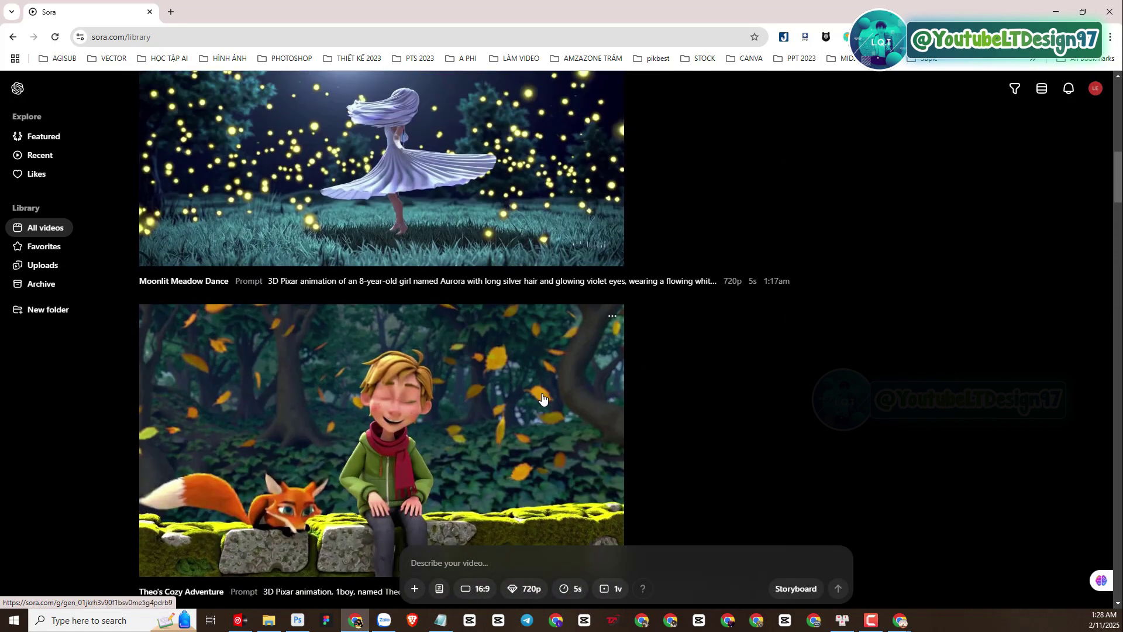
pyautogui.scroll(4, 763, 363)
pyautogui.scroll(-6, 764, 362)
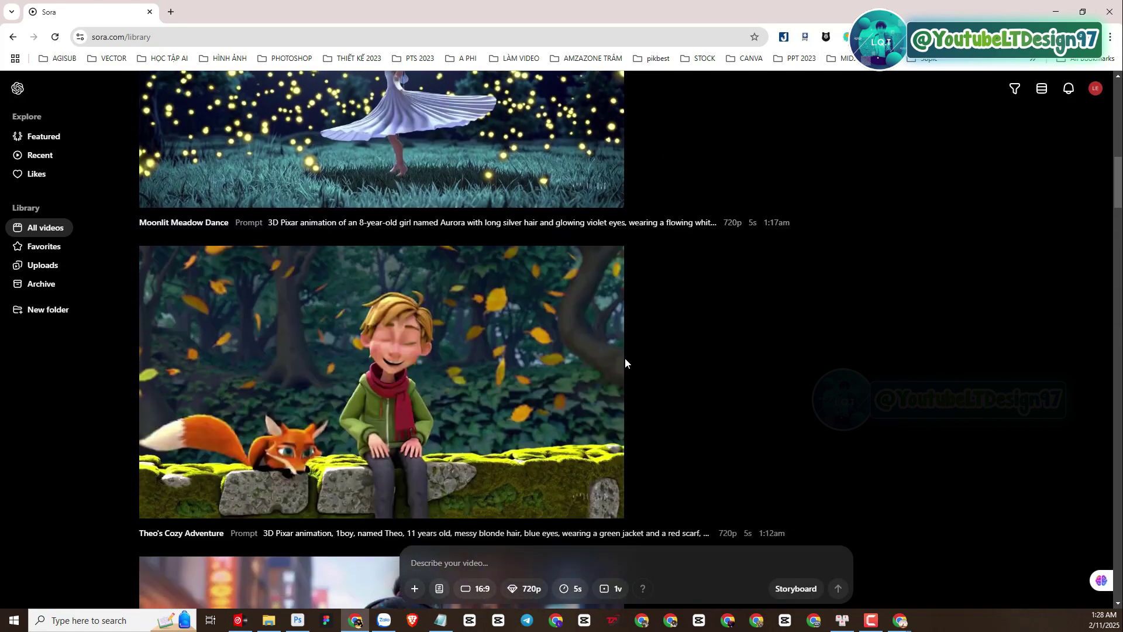
pyautogui.scroll(-1, 598, 359)
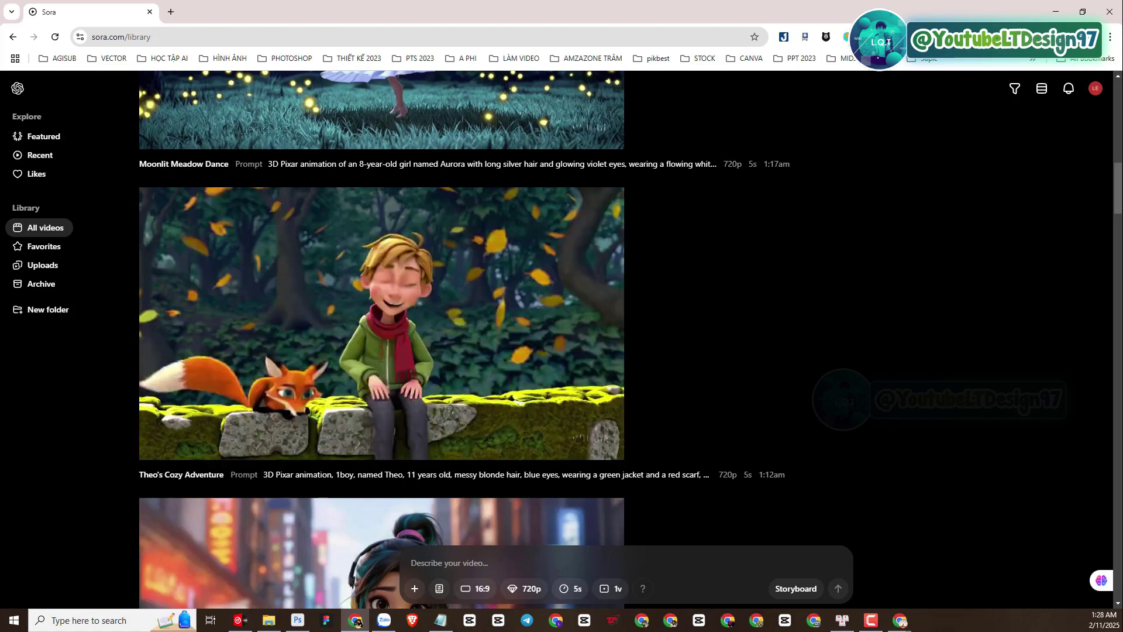
pyautogui.scroll(15, 485, 219)
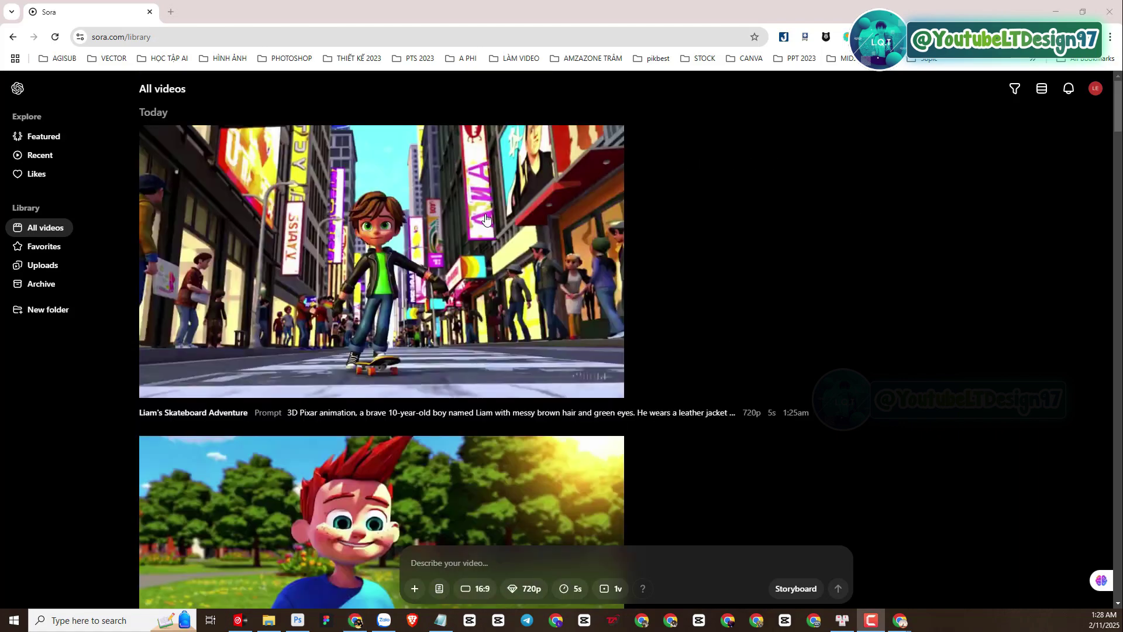